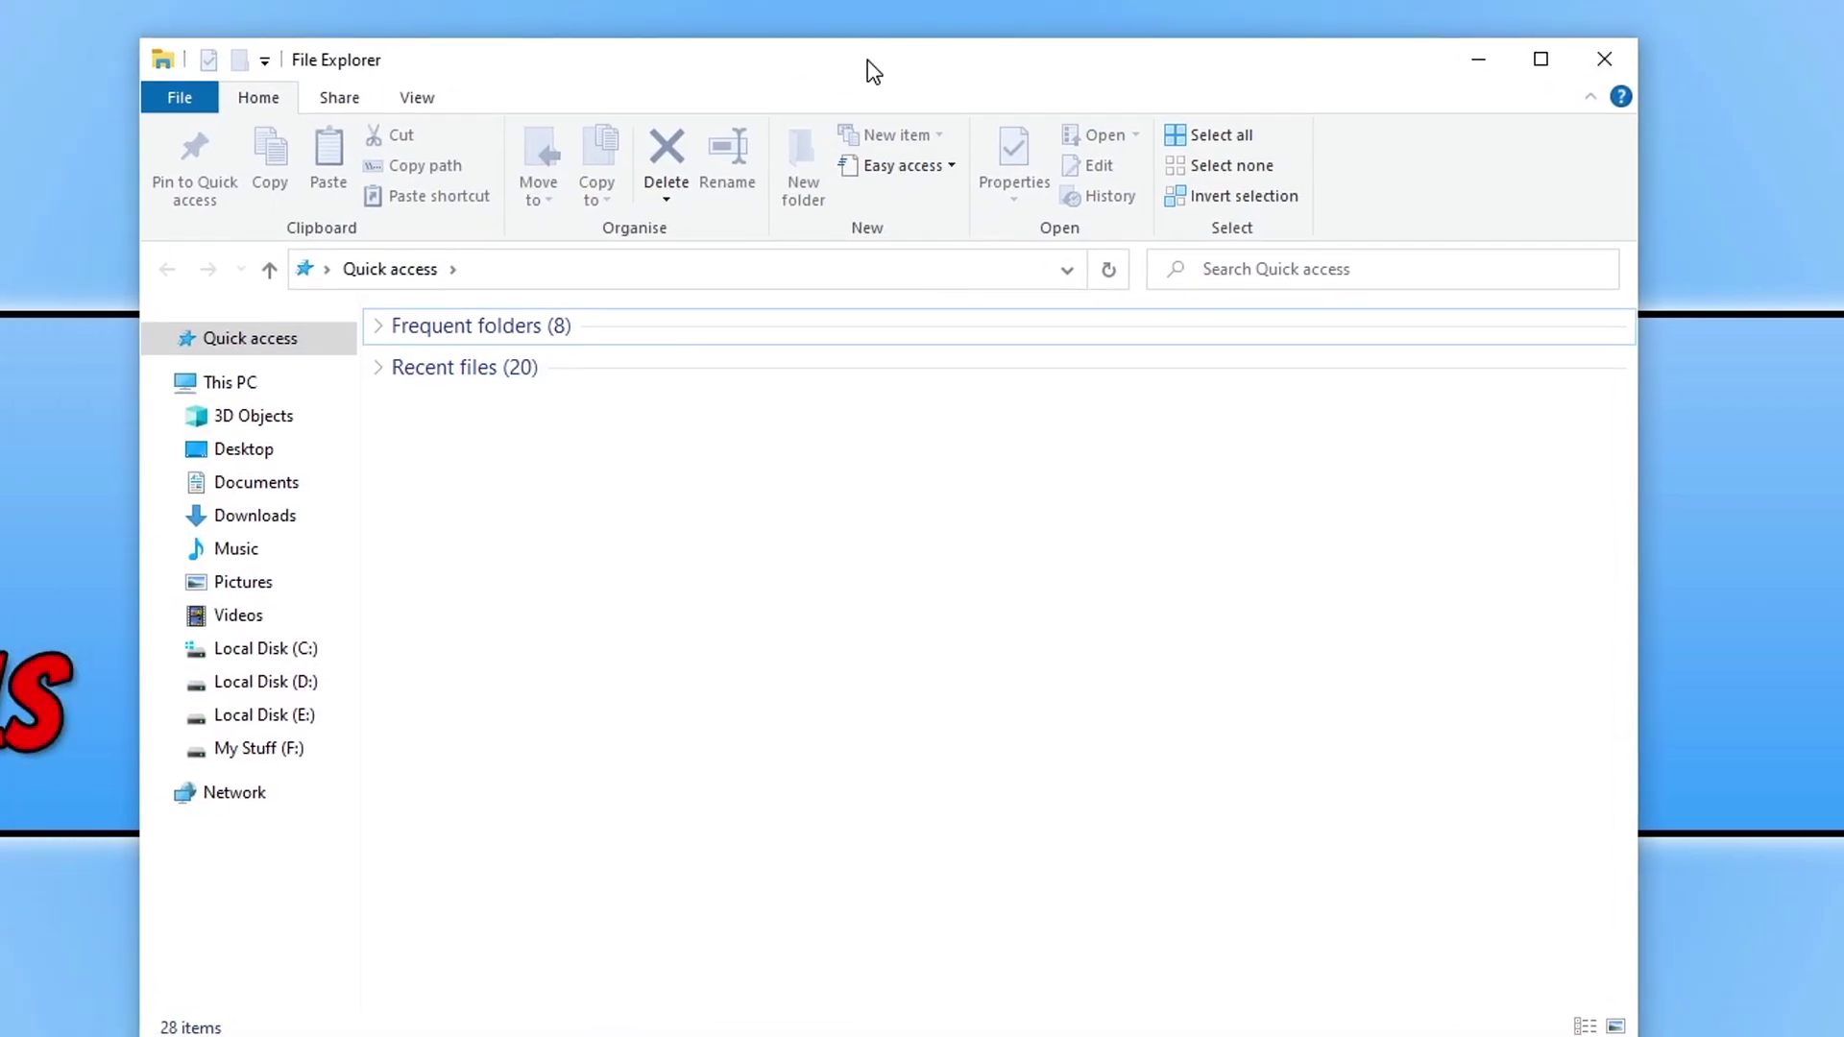
- Go to %localappdata% and open the Hogwarts Legacy folder, then its Saved folder
click(617, 273)
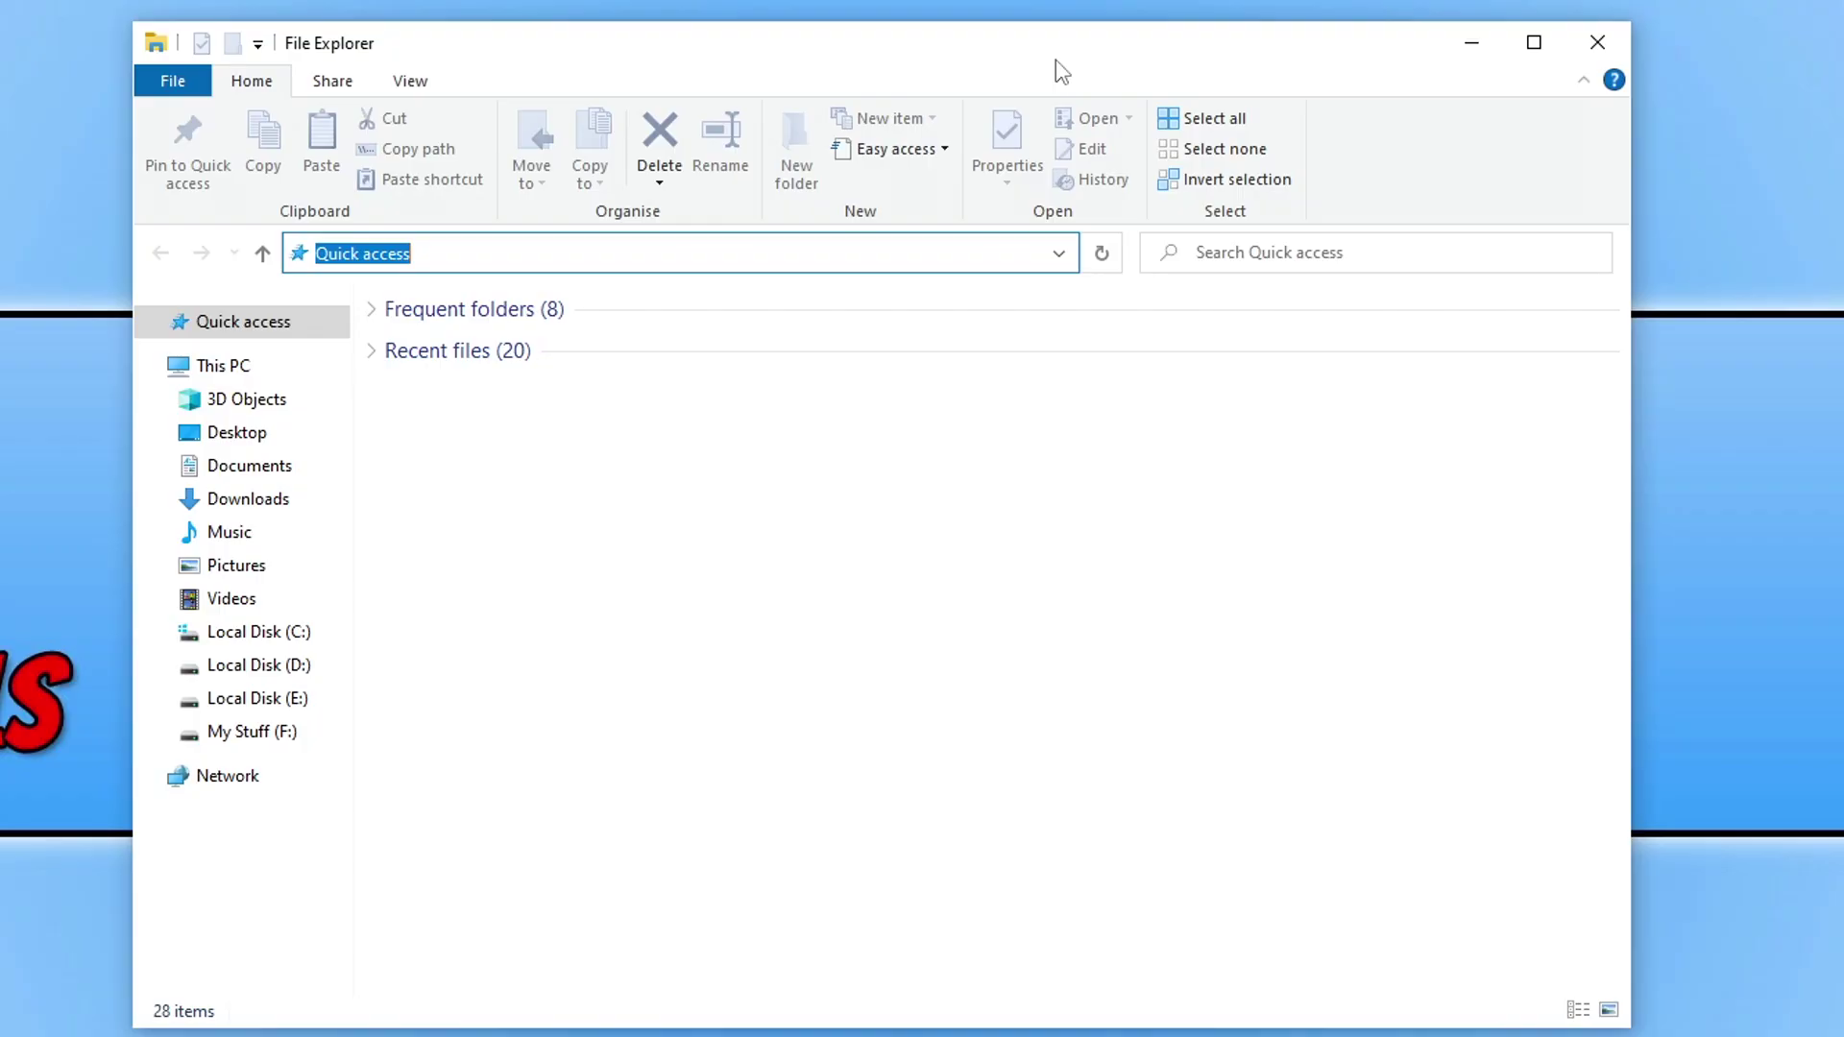
text(%)
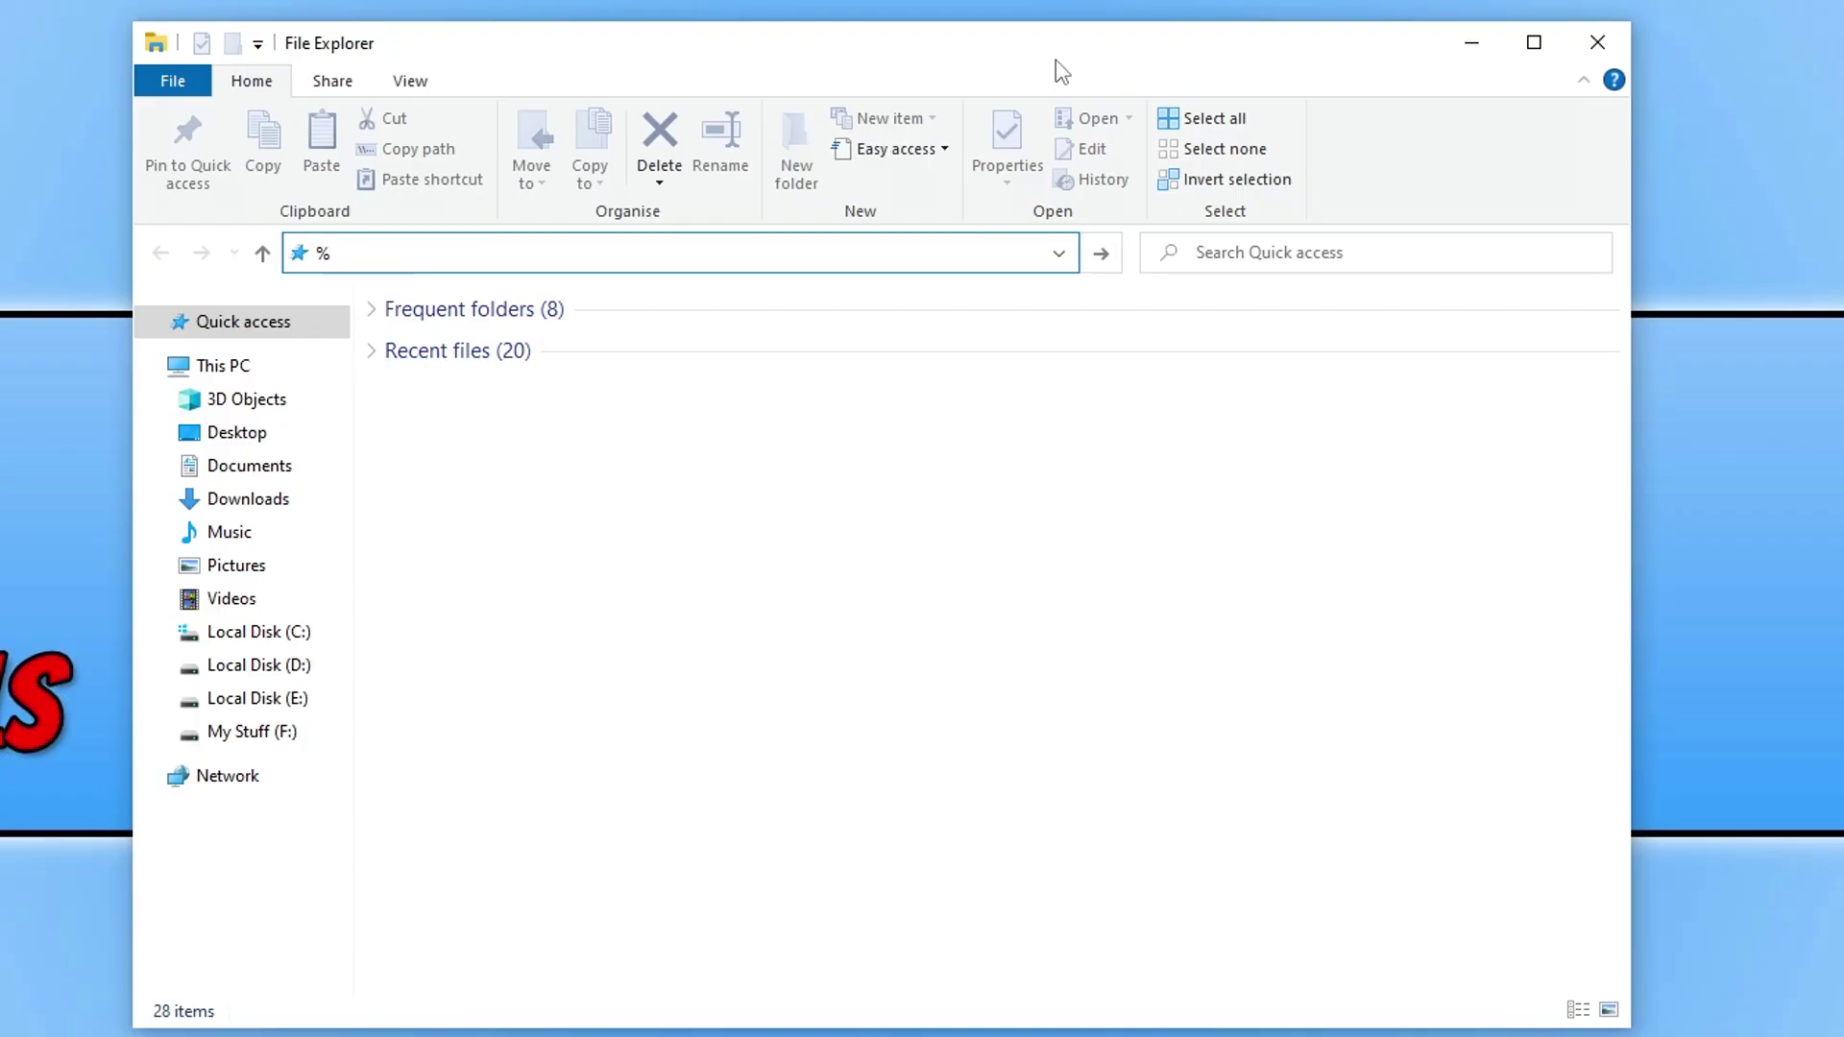
text(localappdata%)
key(Return)
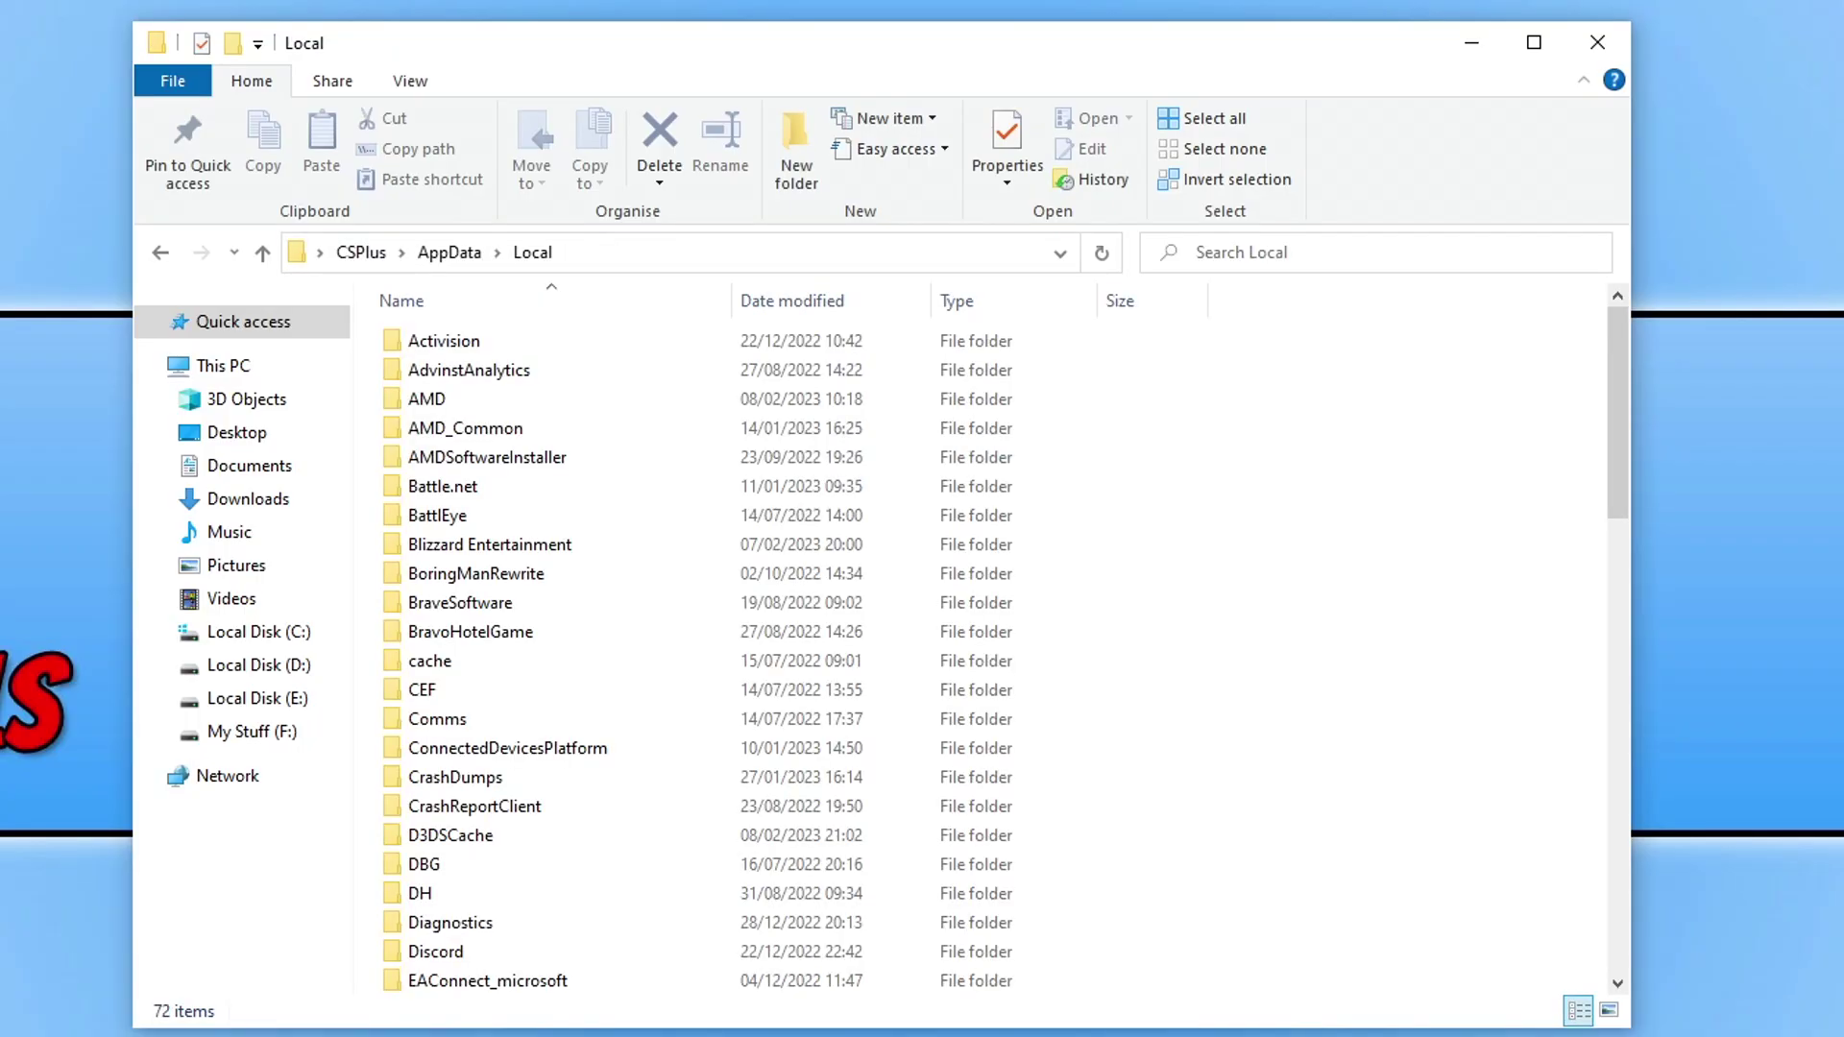
scroll(1440, 523, down, 9)
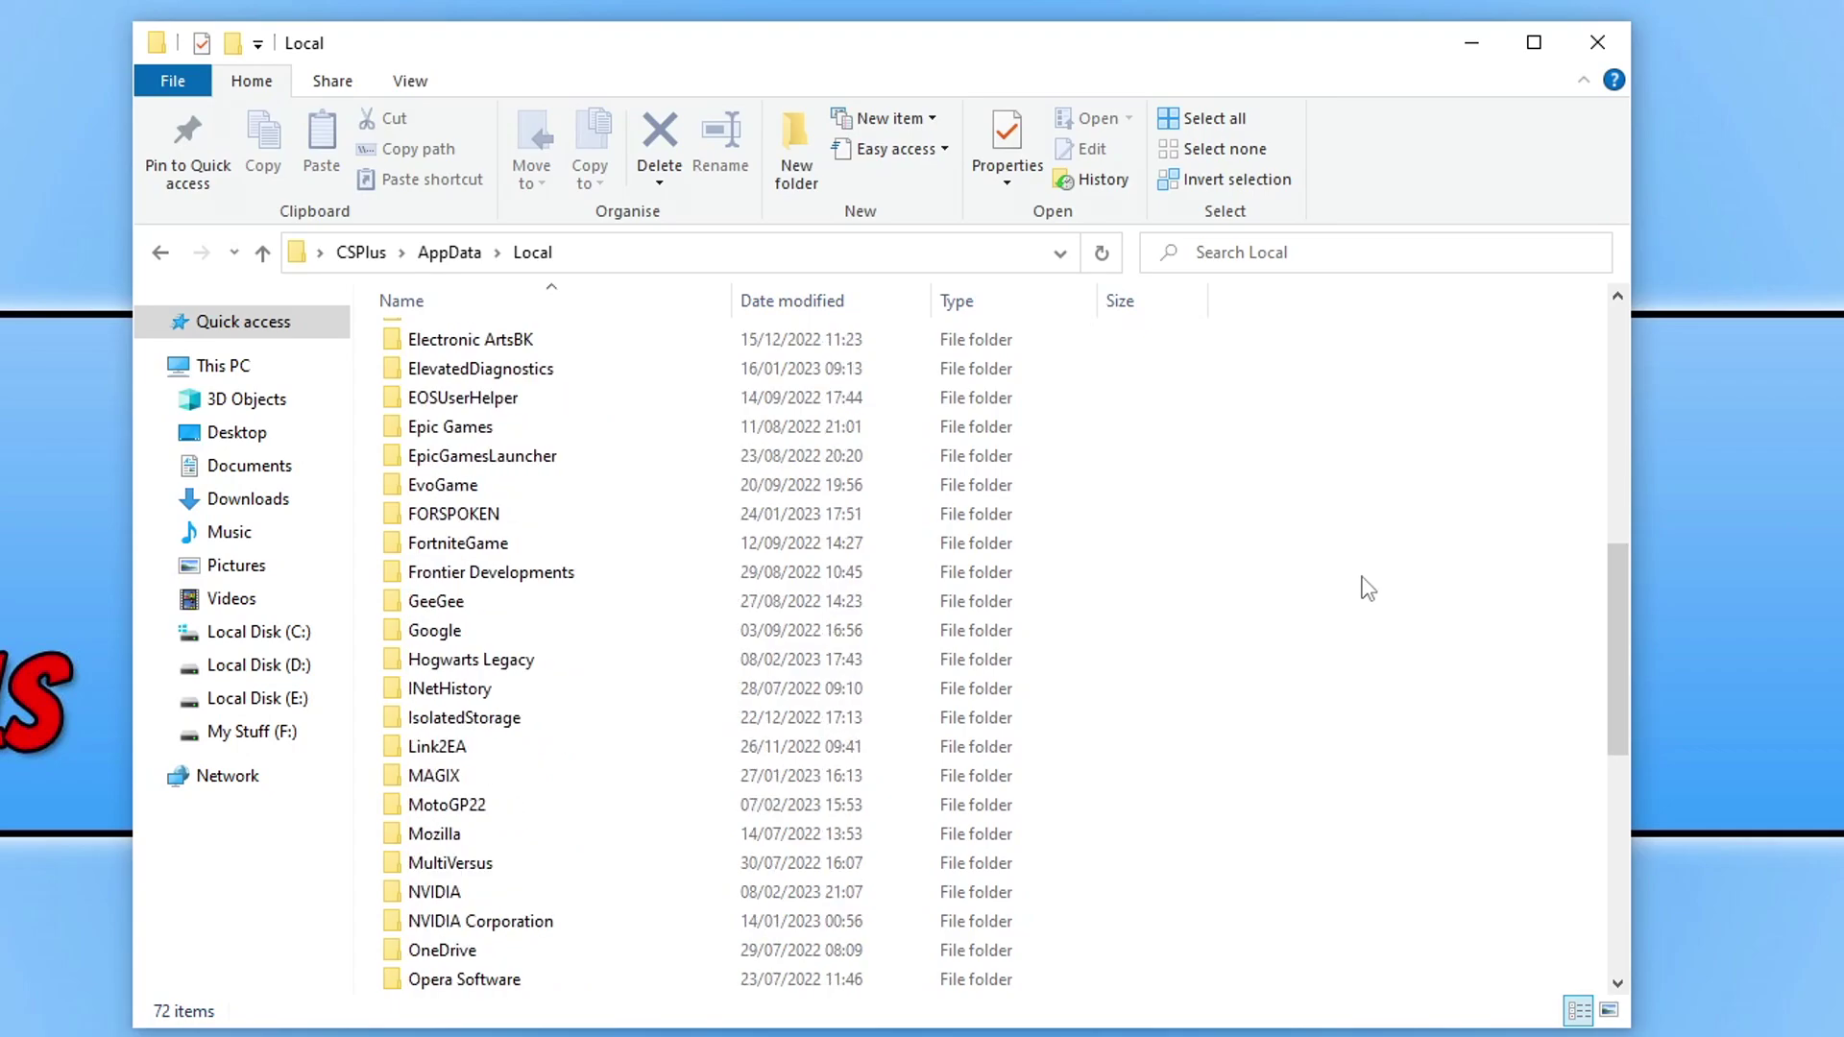
click(590, 660)
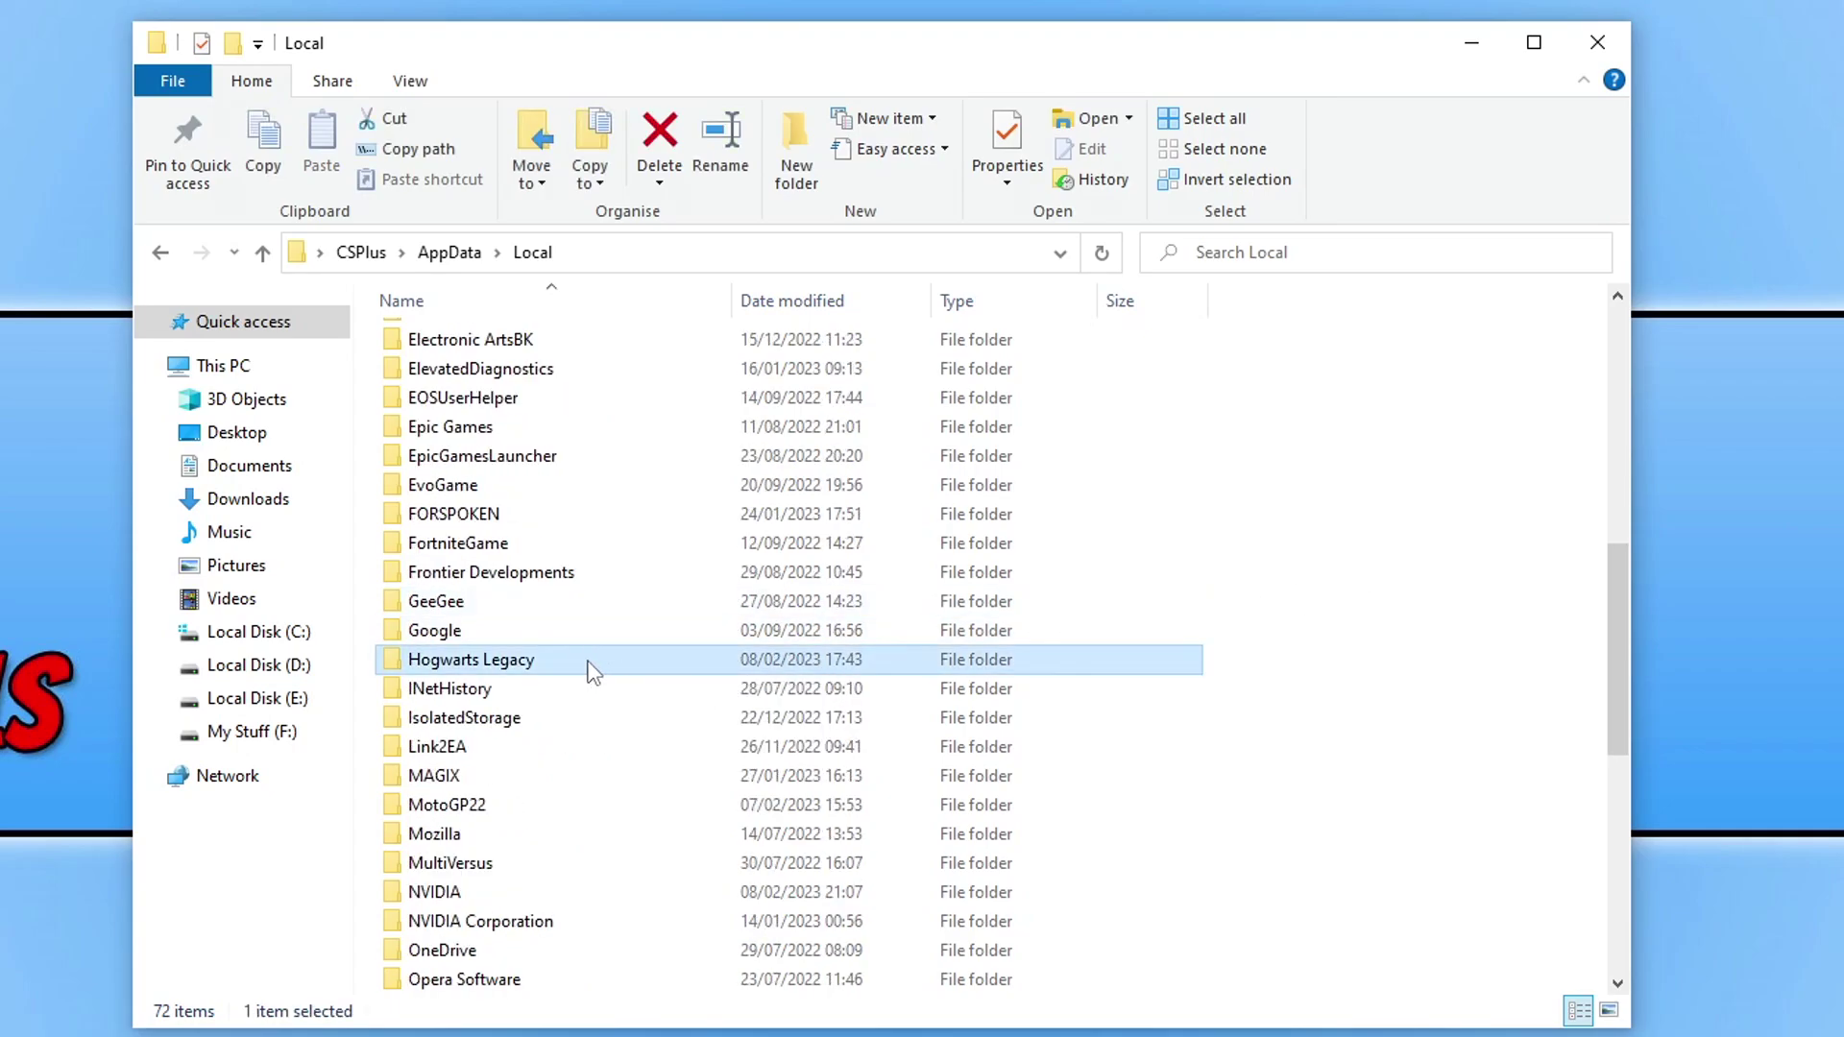
double_click(588, 663)
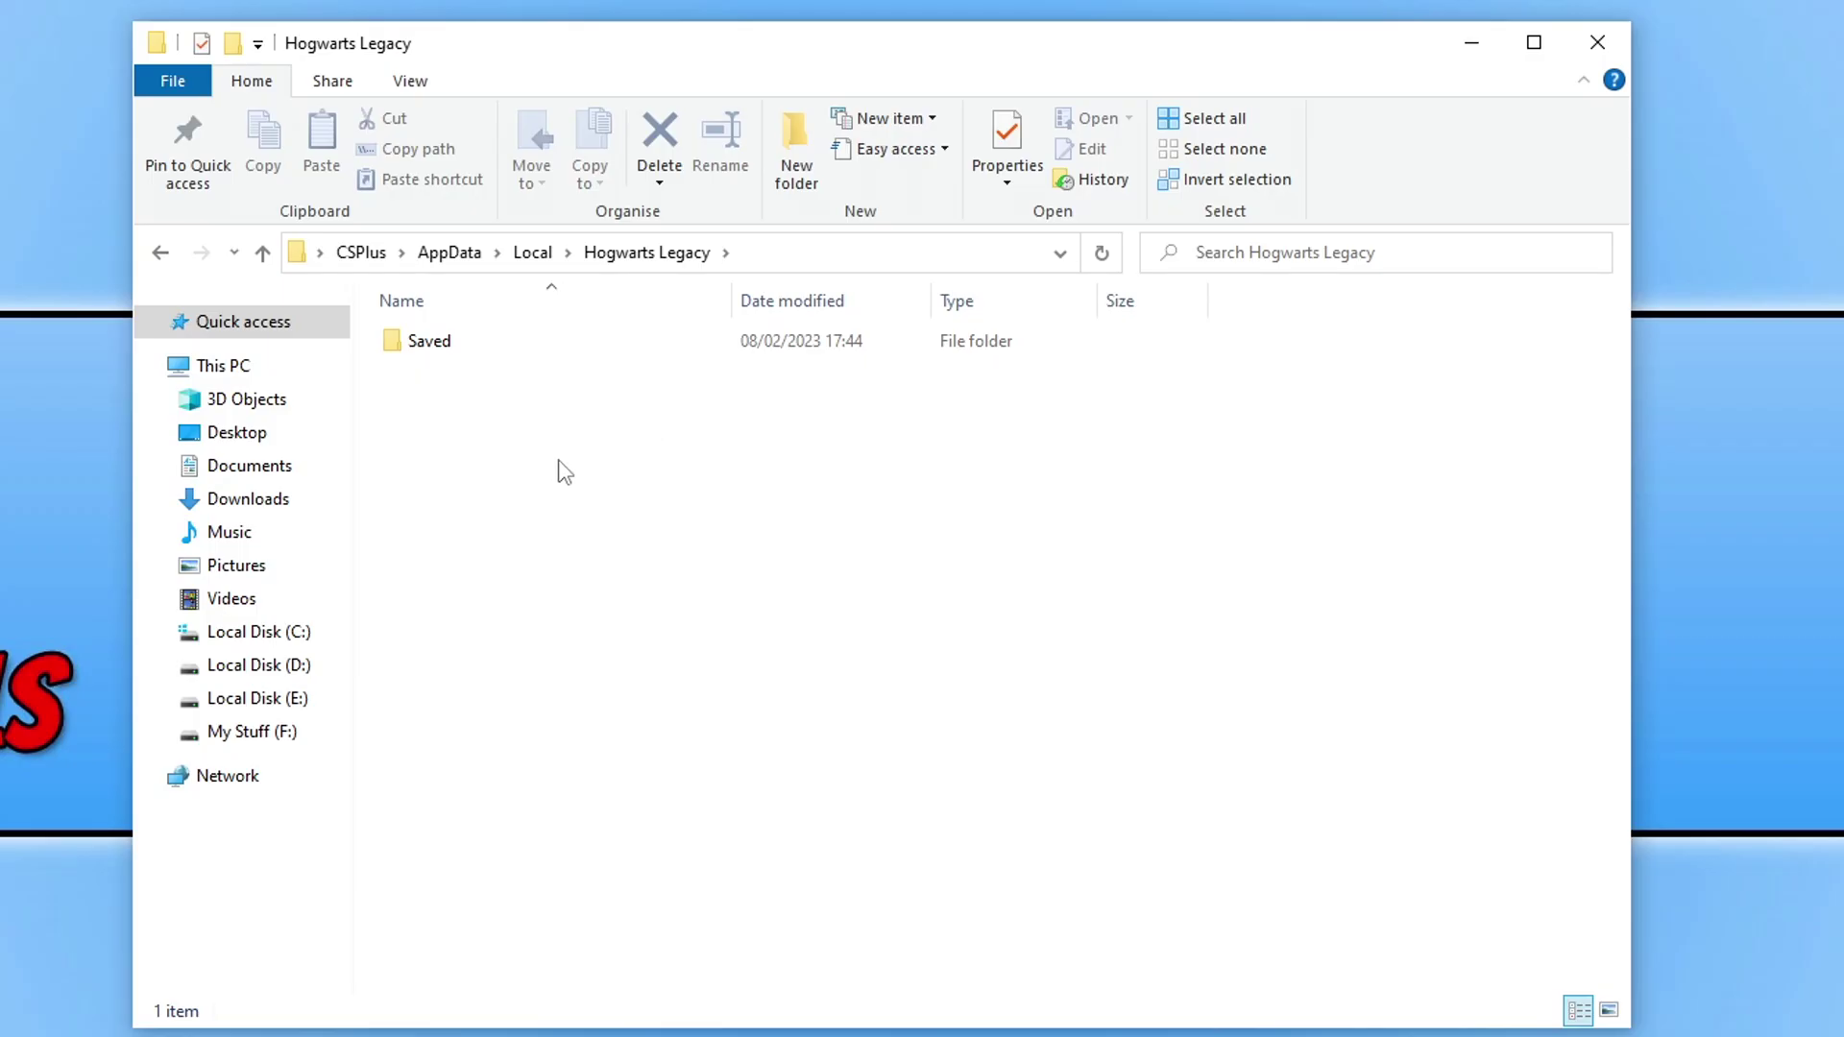
drag(475, 429, 665, 404)
double_click(495, 348)
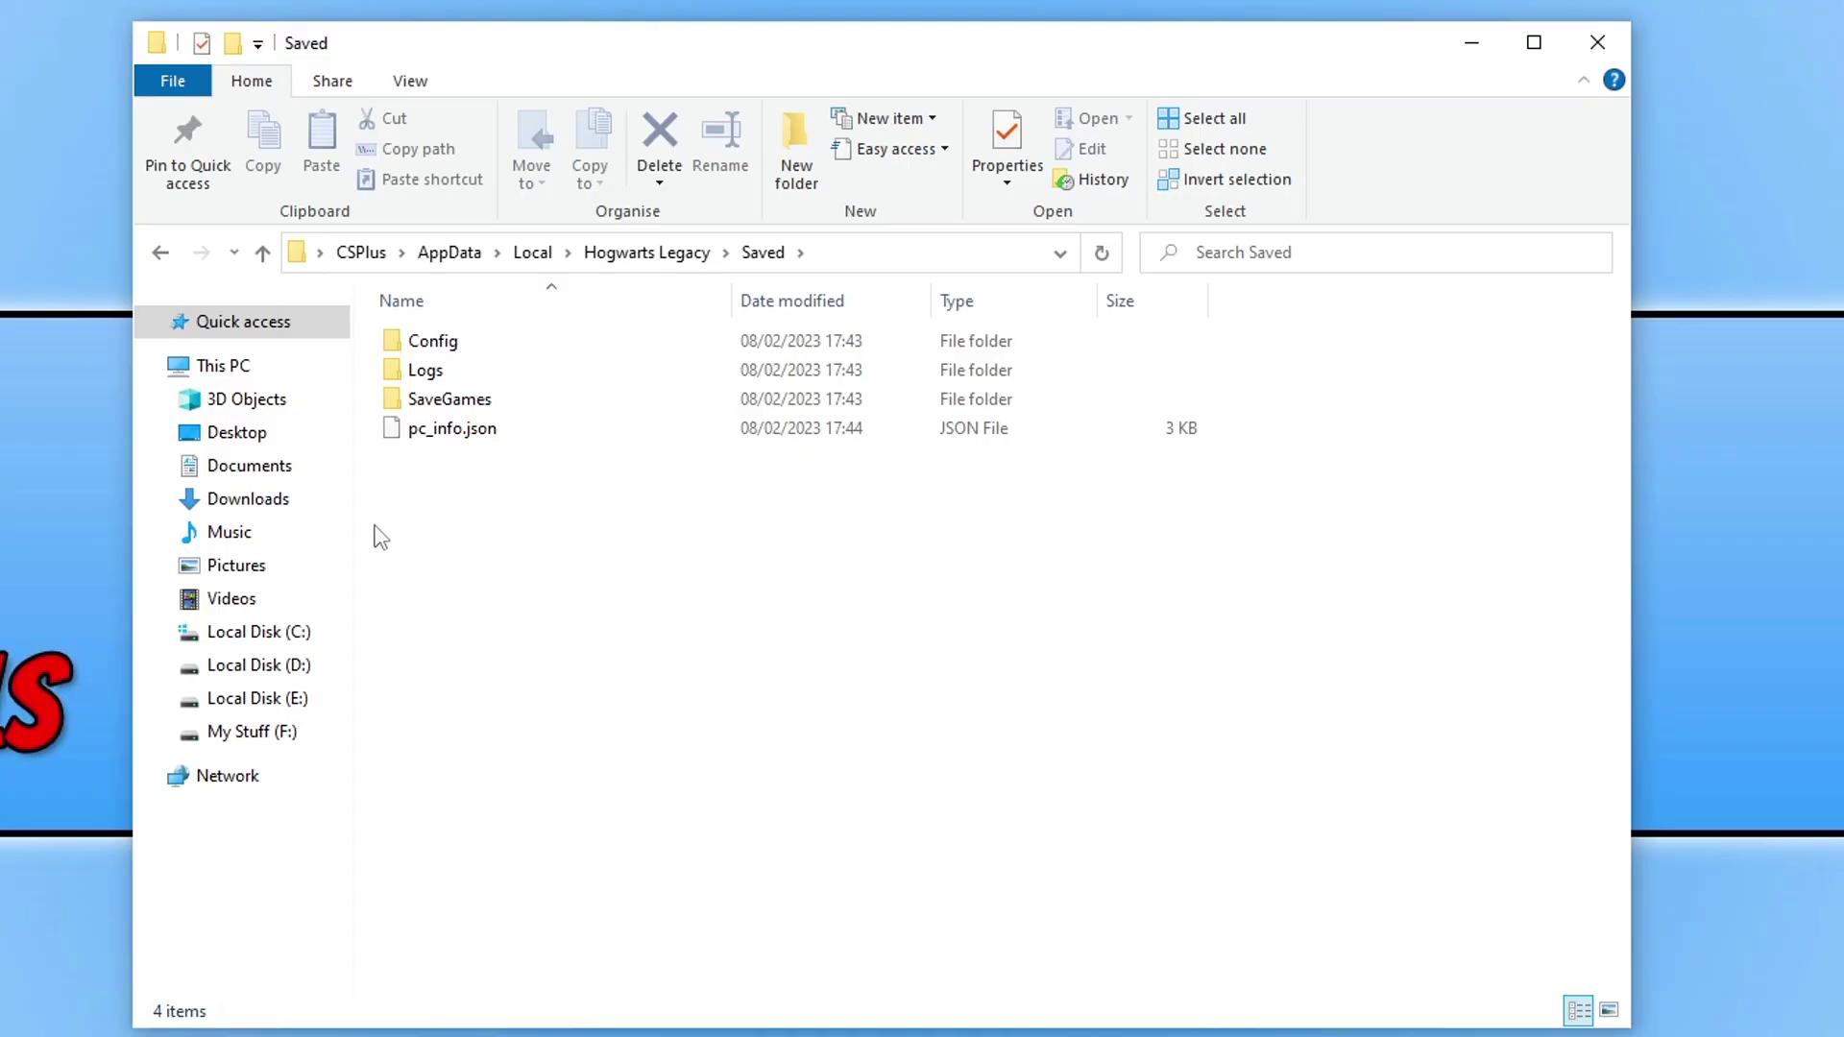
- Open SaveGames and look over the four save files in the numbered save folder
double_click(447, 399)
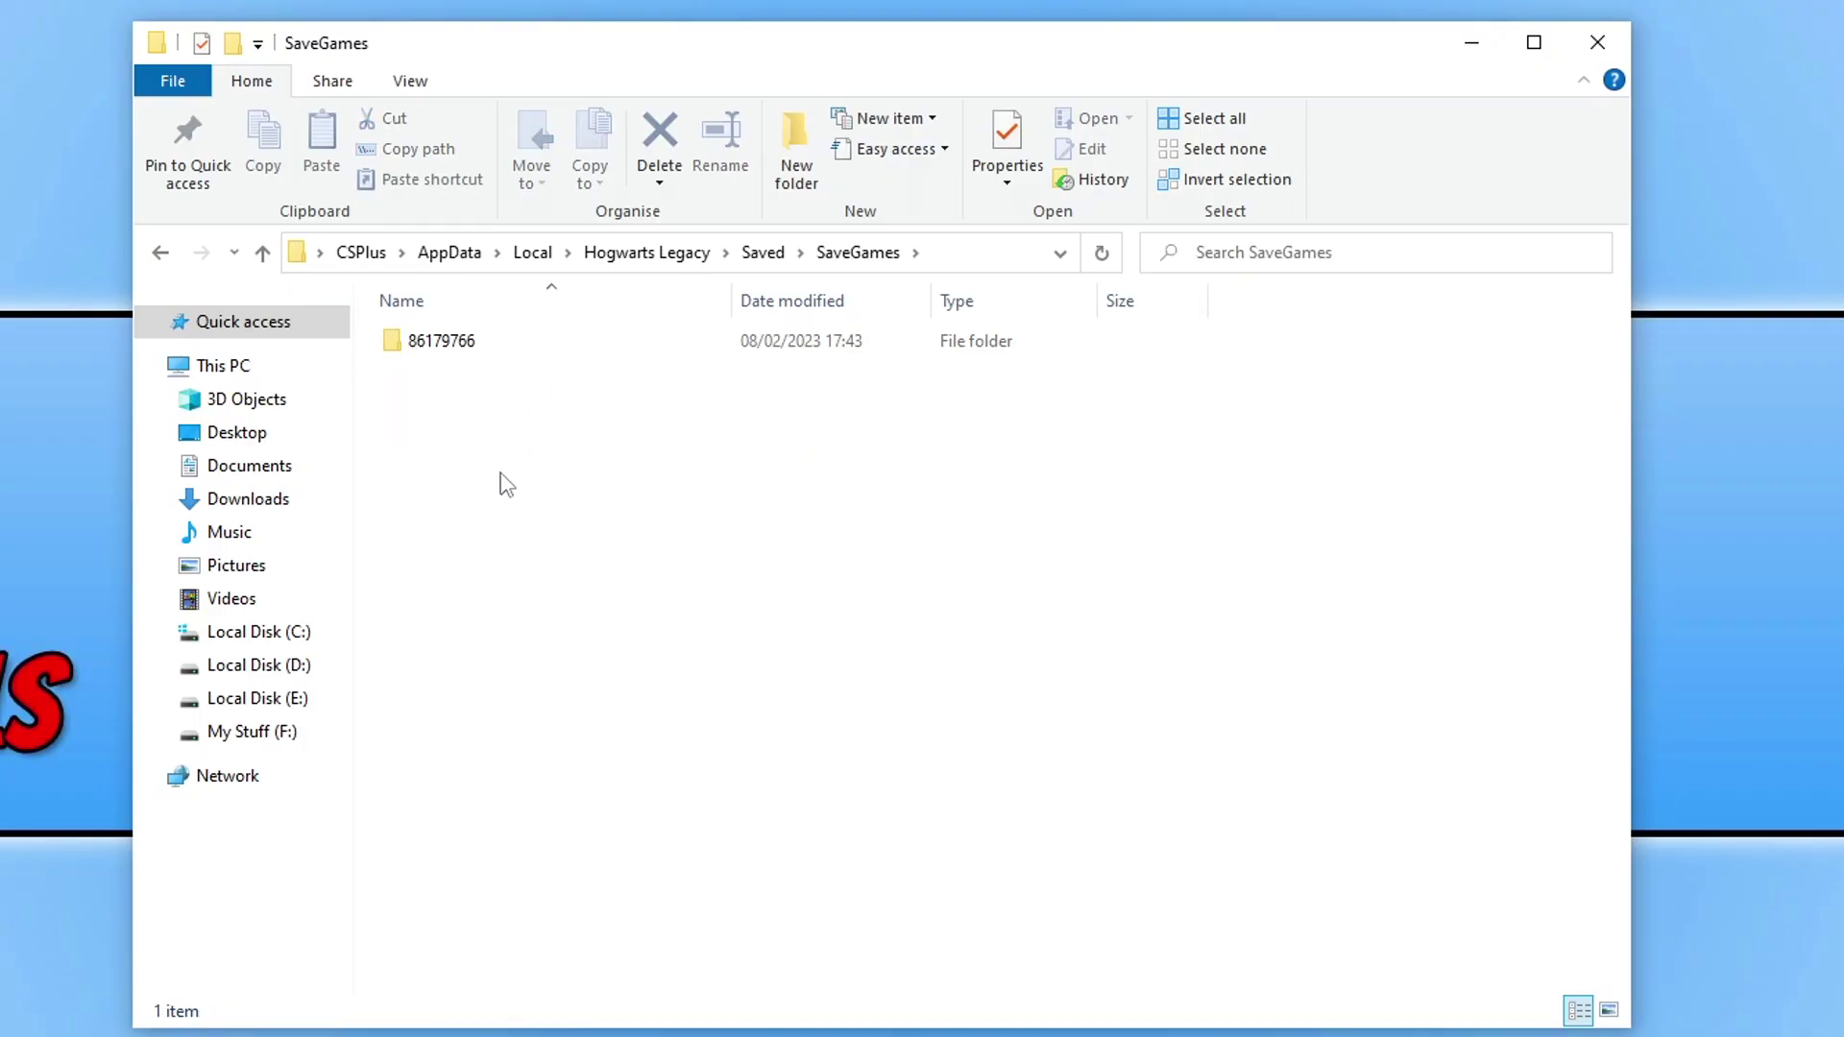
double_click(507, 343)
click(776, 252)
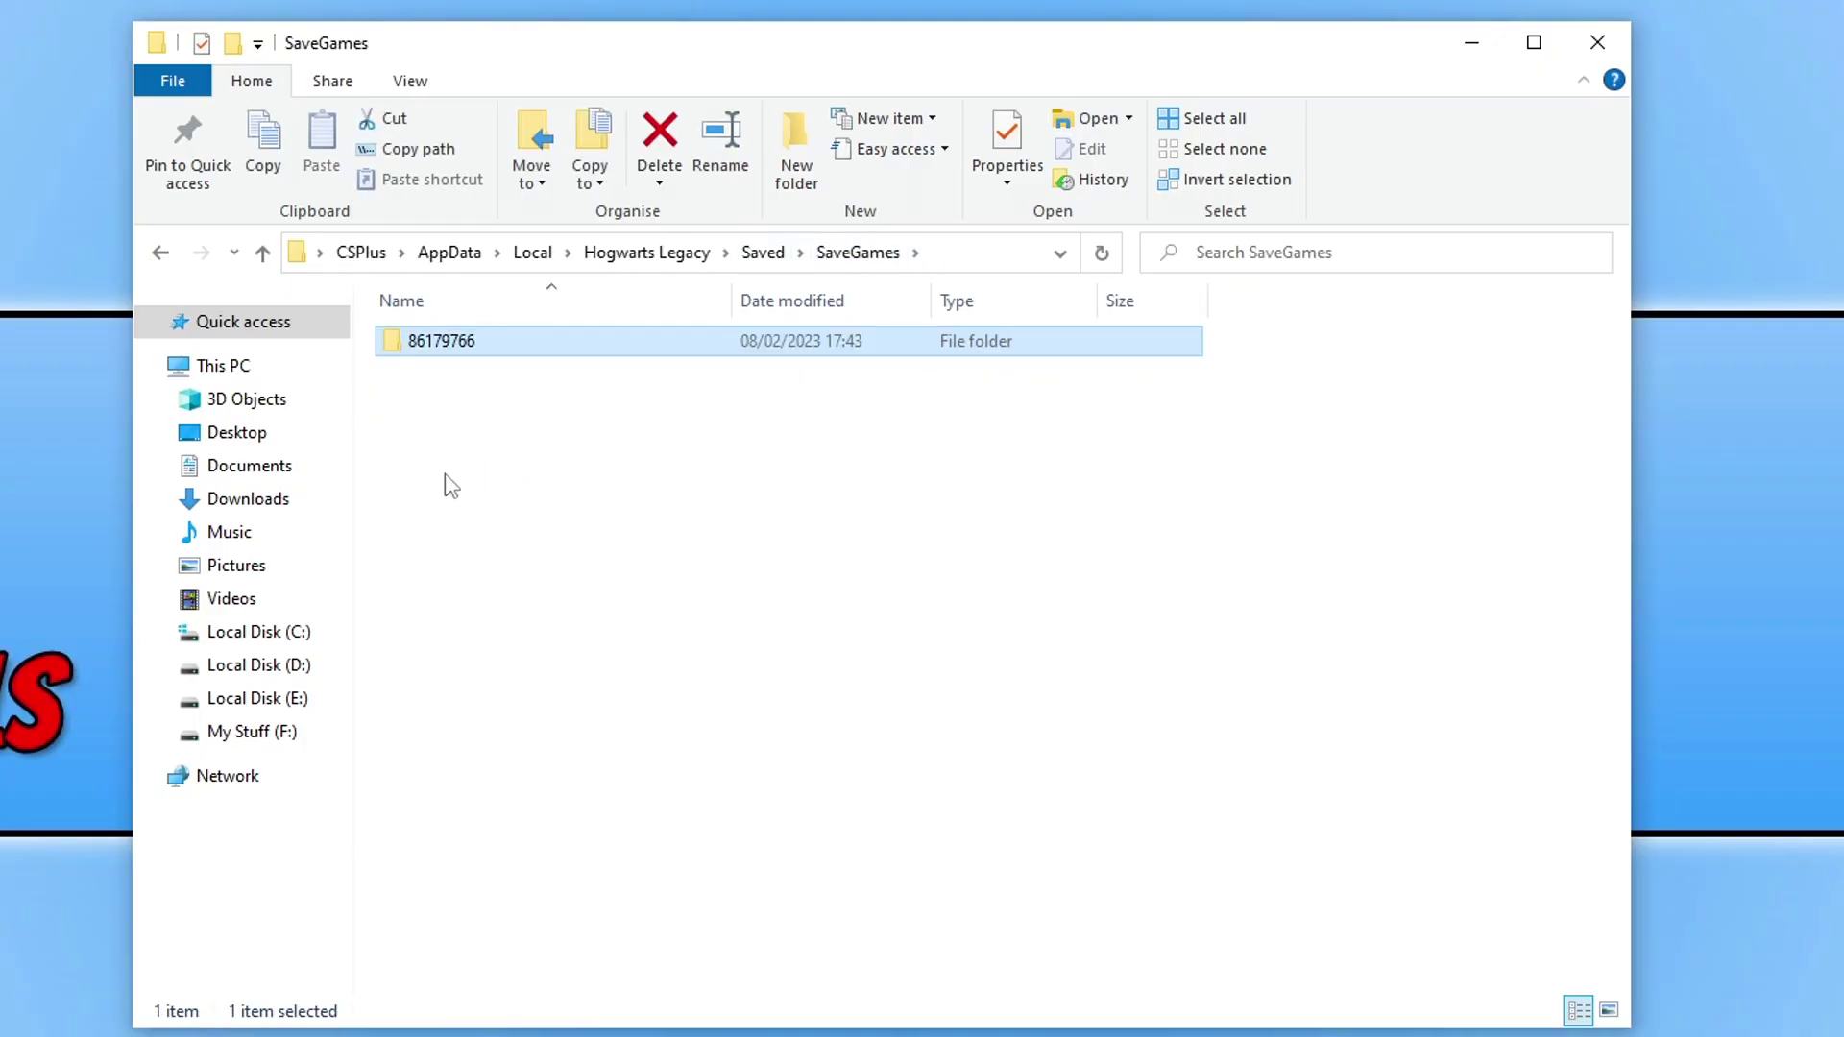
mouse_move(535, 440)
mouse_down()
mouse_move(646, 527)
mouse_move(536, 435)
mouse_up()
double_click(485, 346)
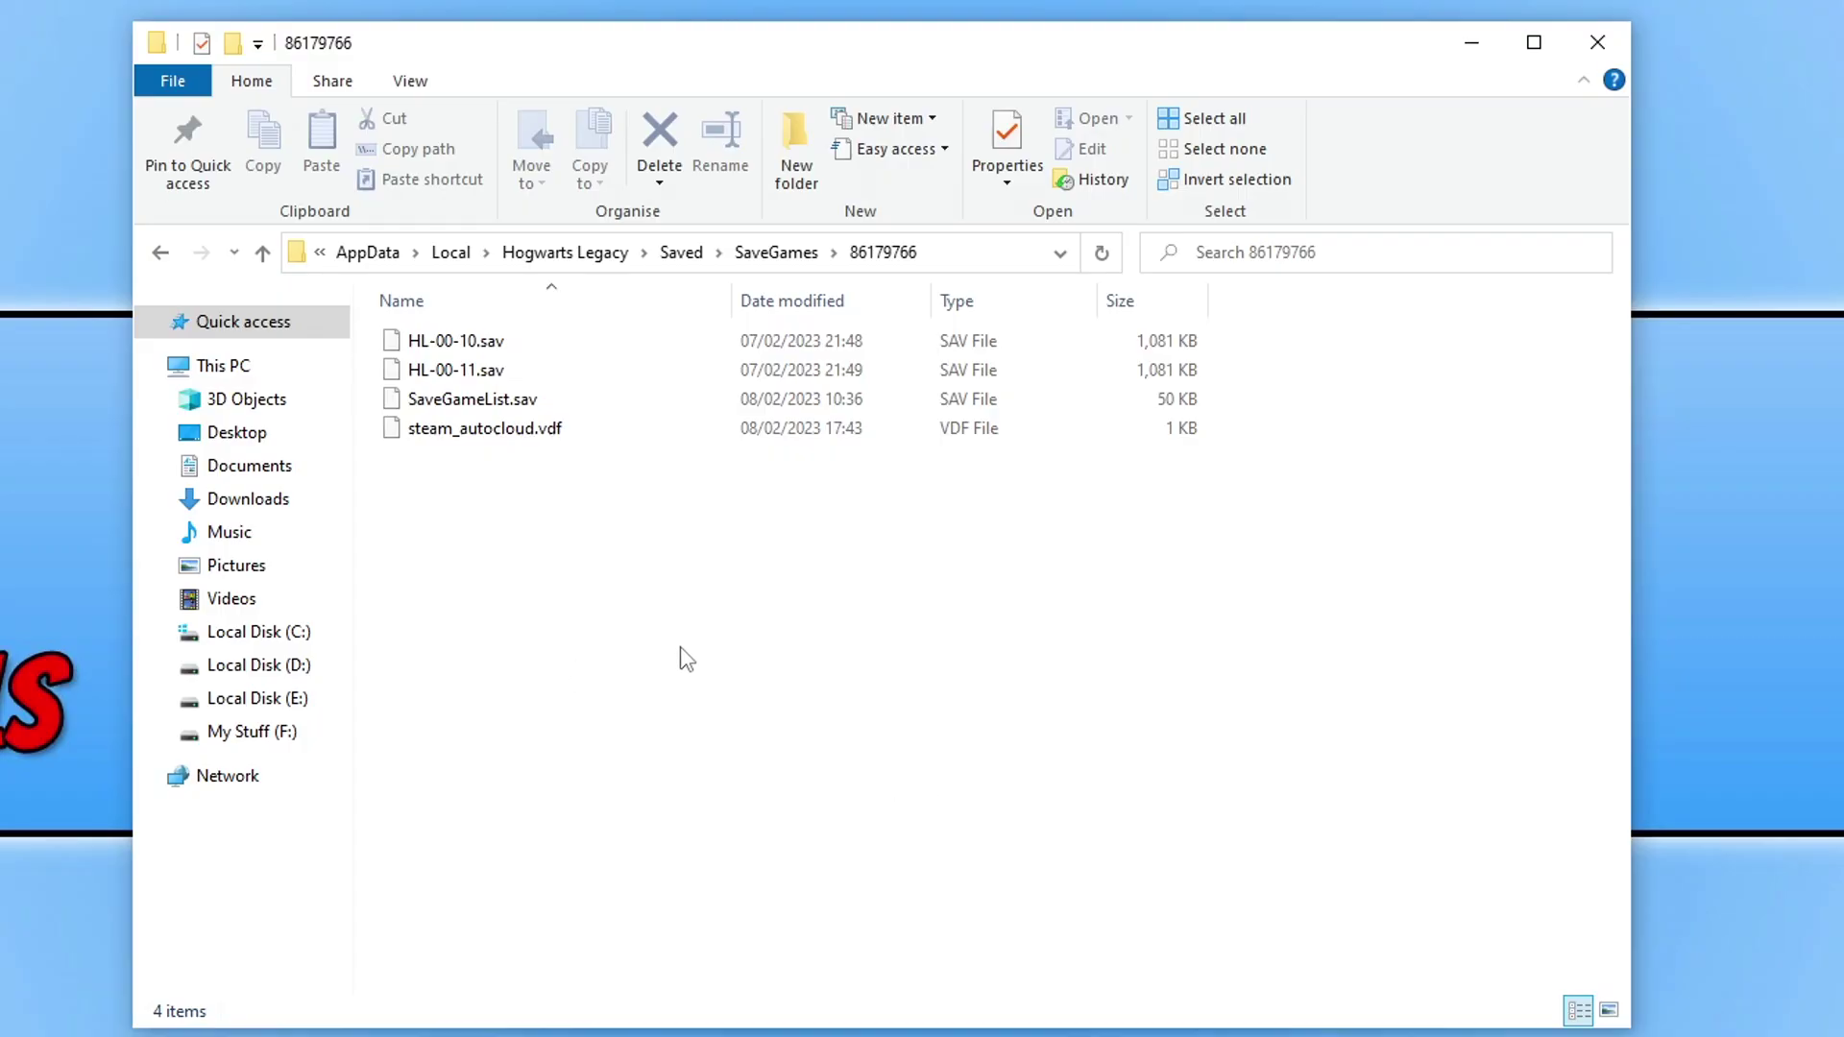
drag(681, 651, 600, 400)
click(942, 749)
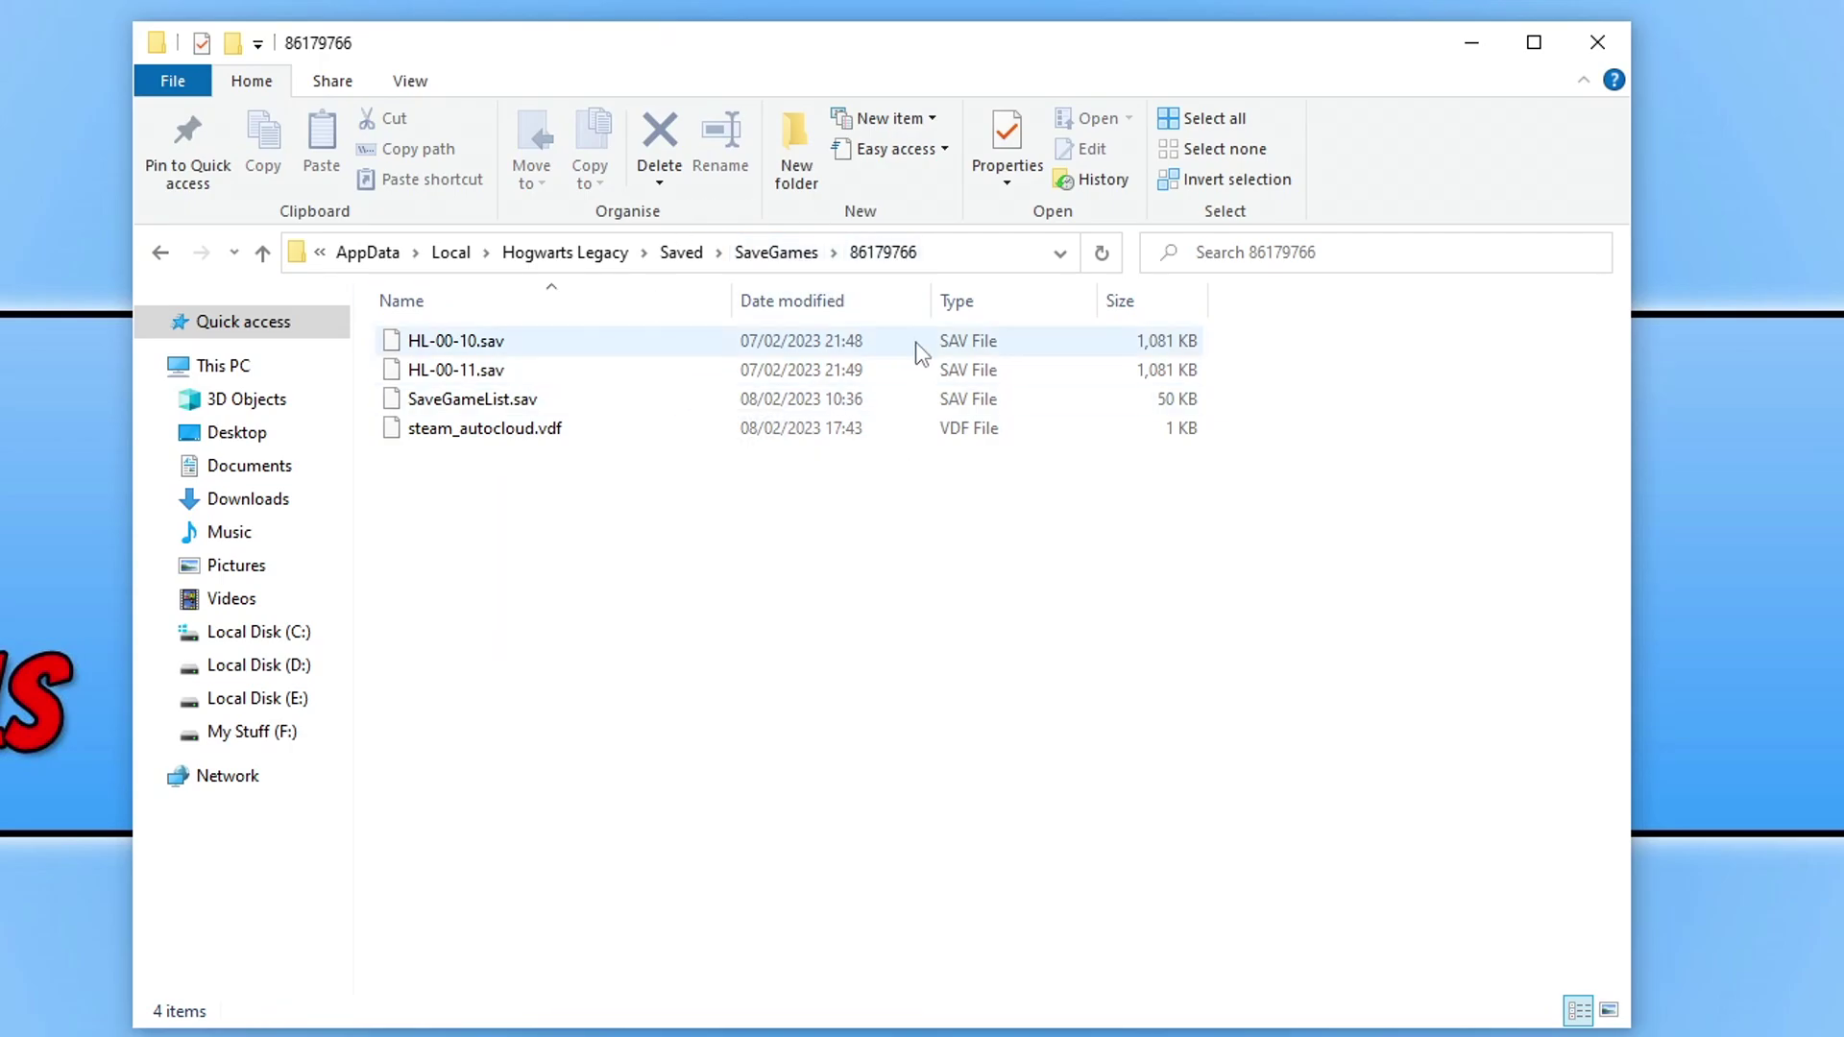
- Copy the numbered save folder from SaveGames, recheck its files, and return to Hogwarts Legacy
click(773, 253)
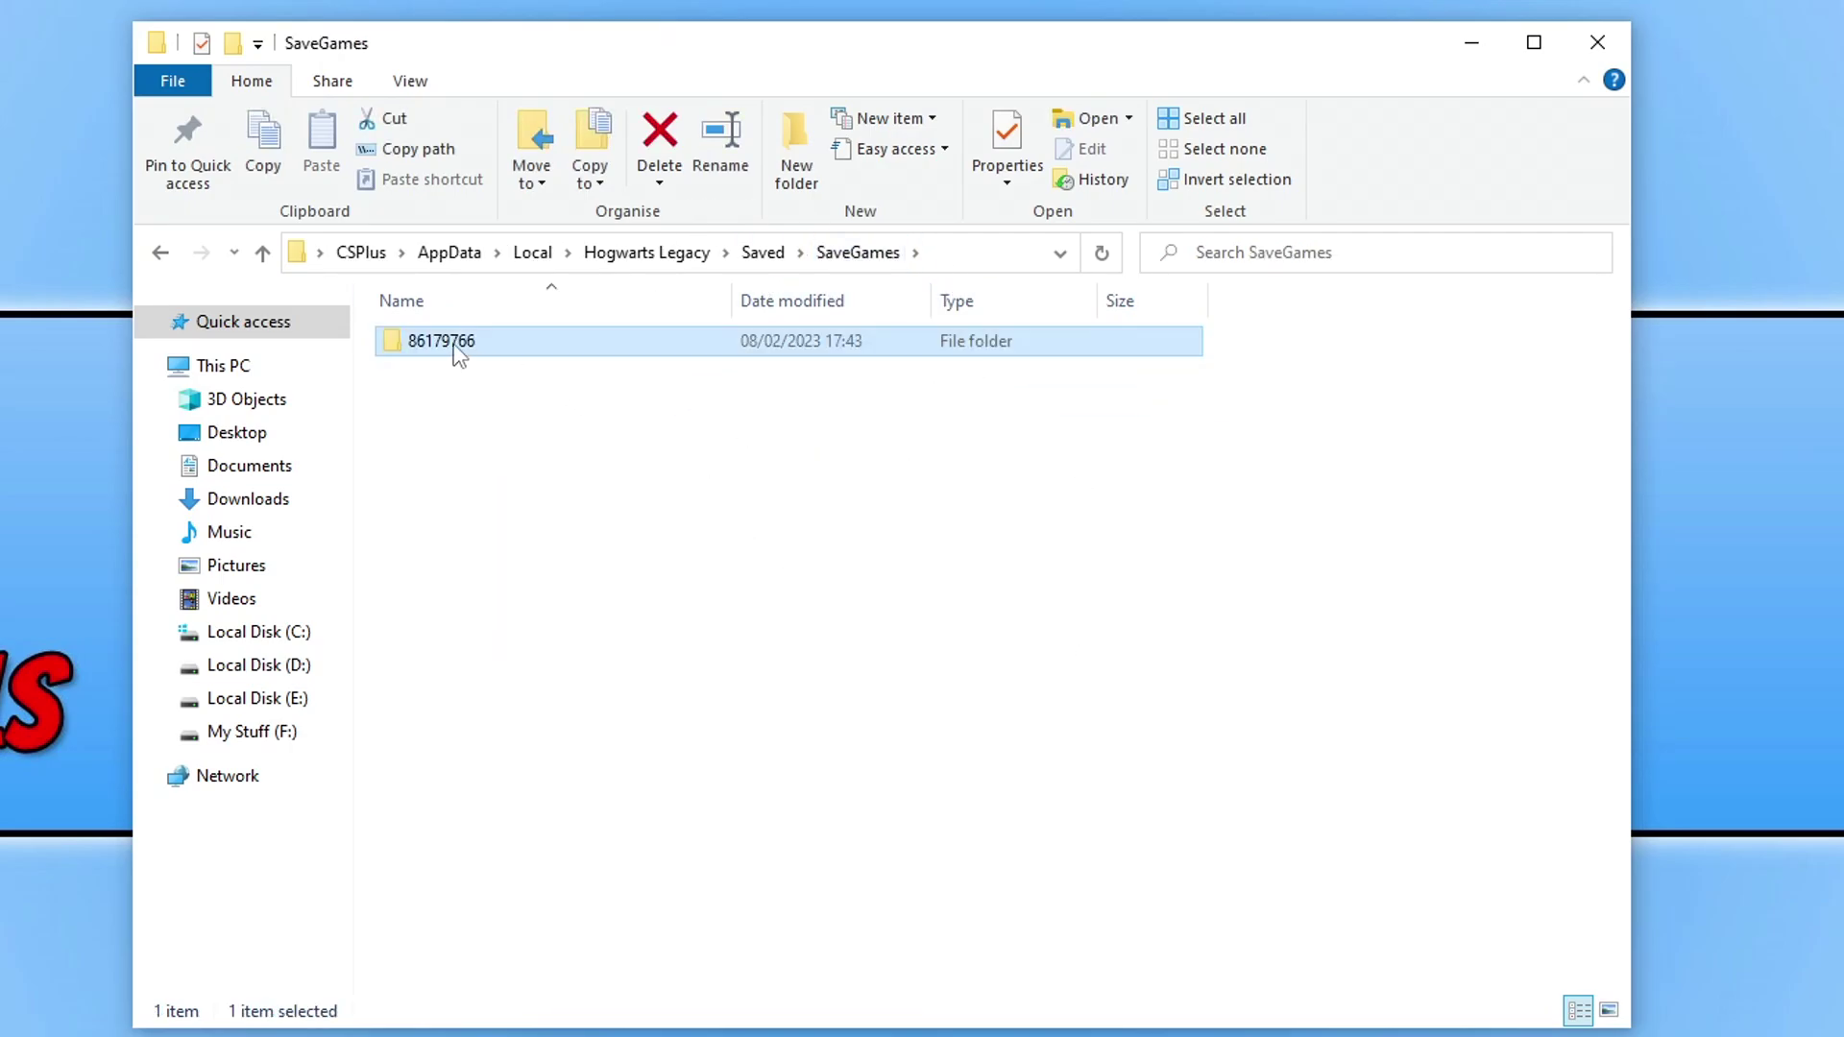
right_click(453, 352)
click(601, 701)
click(994, 634)
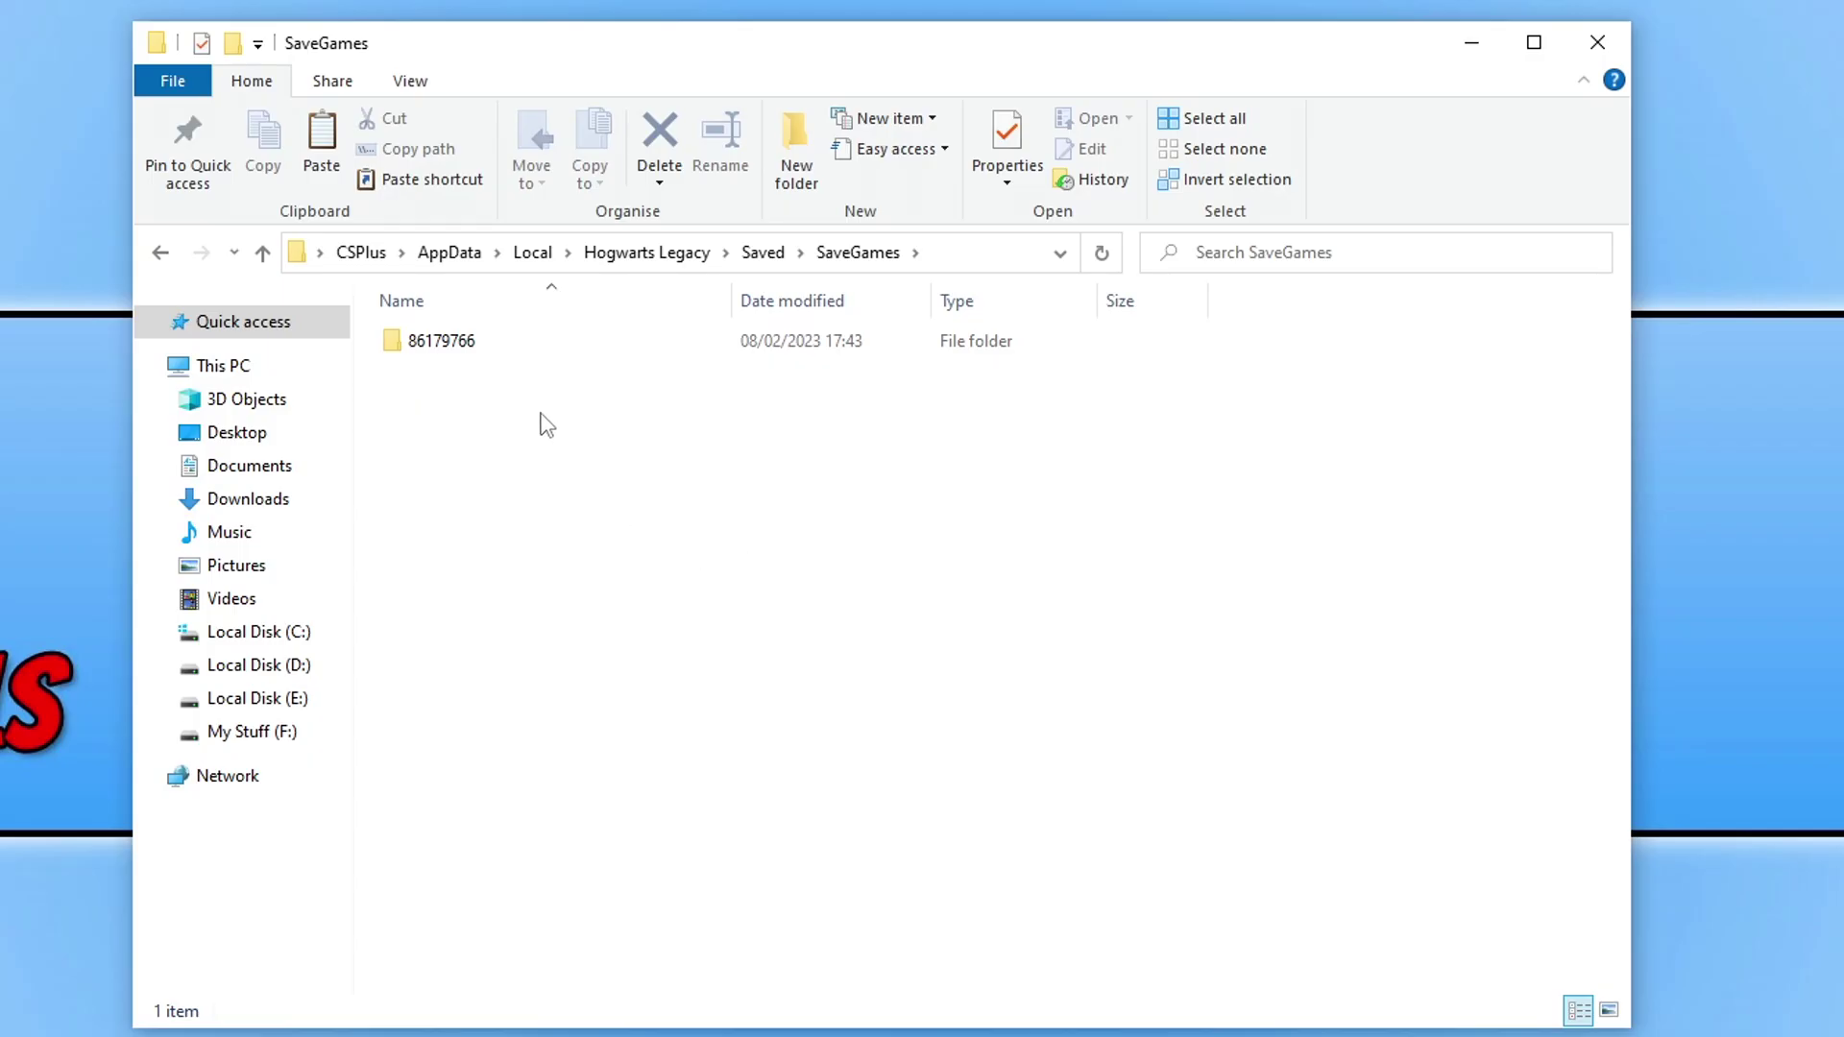
double_click(499, 350)
drag(766, 680, 448, 300)
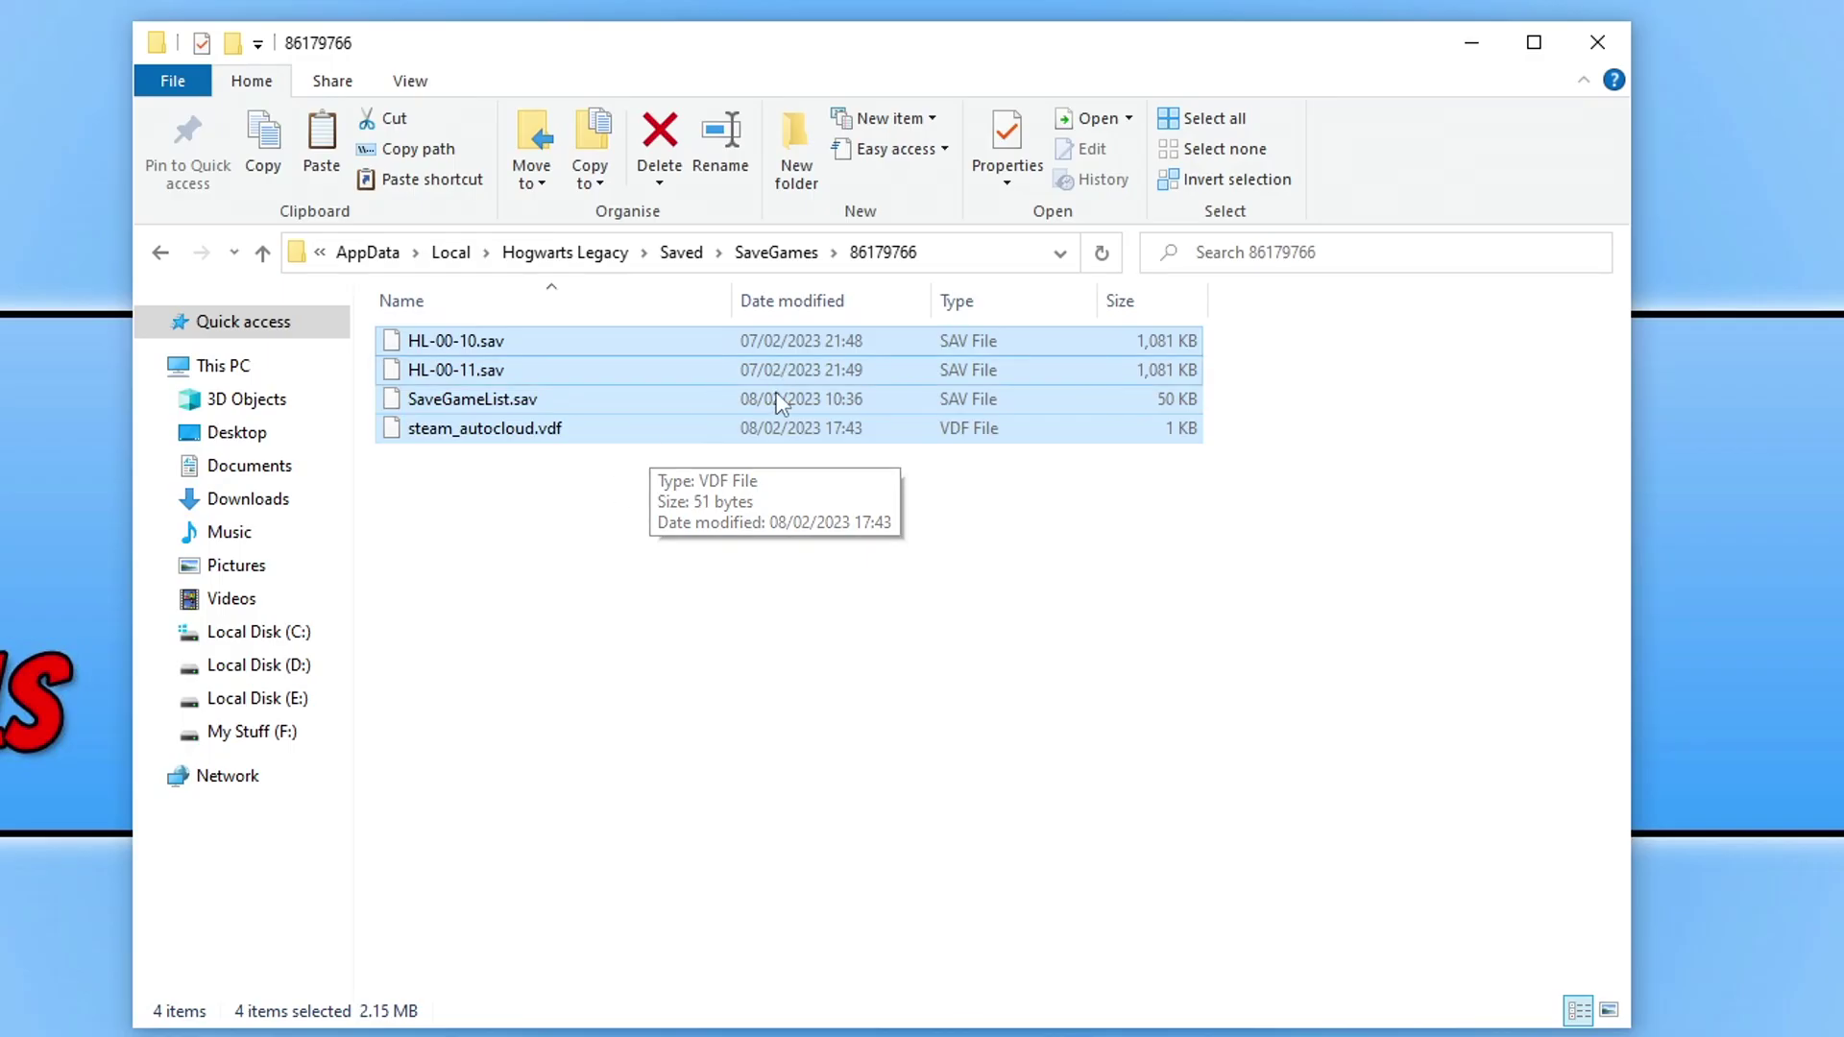
click(566, 252)
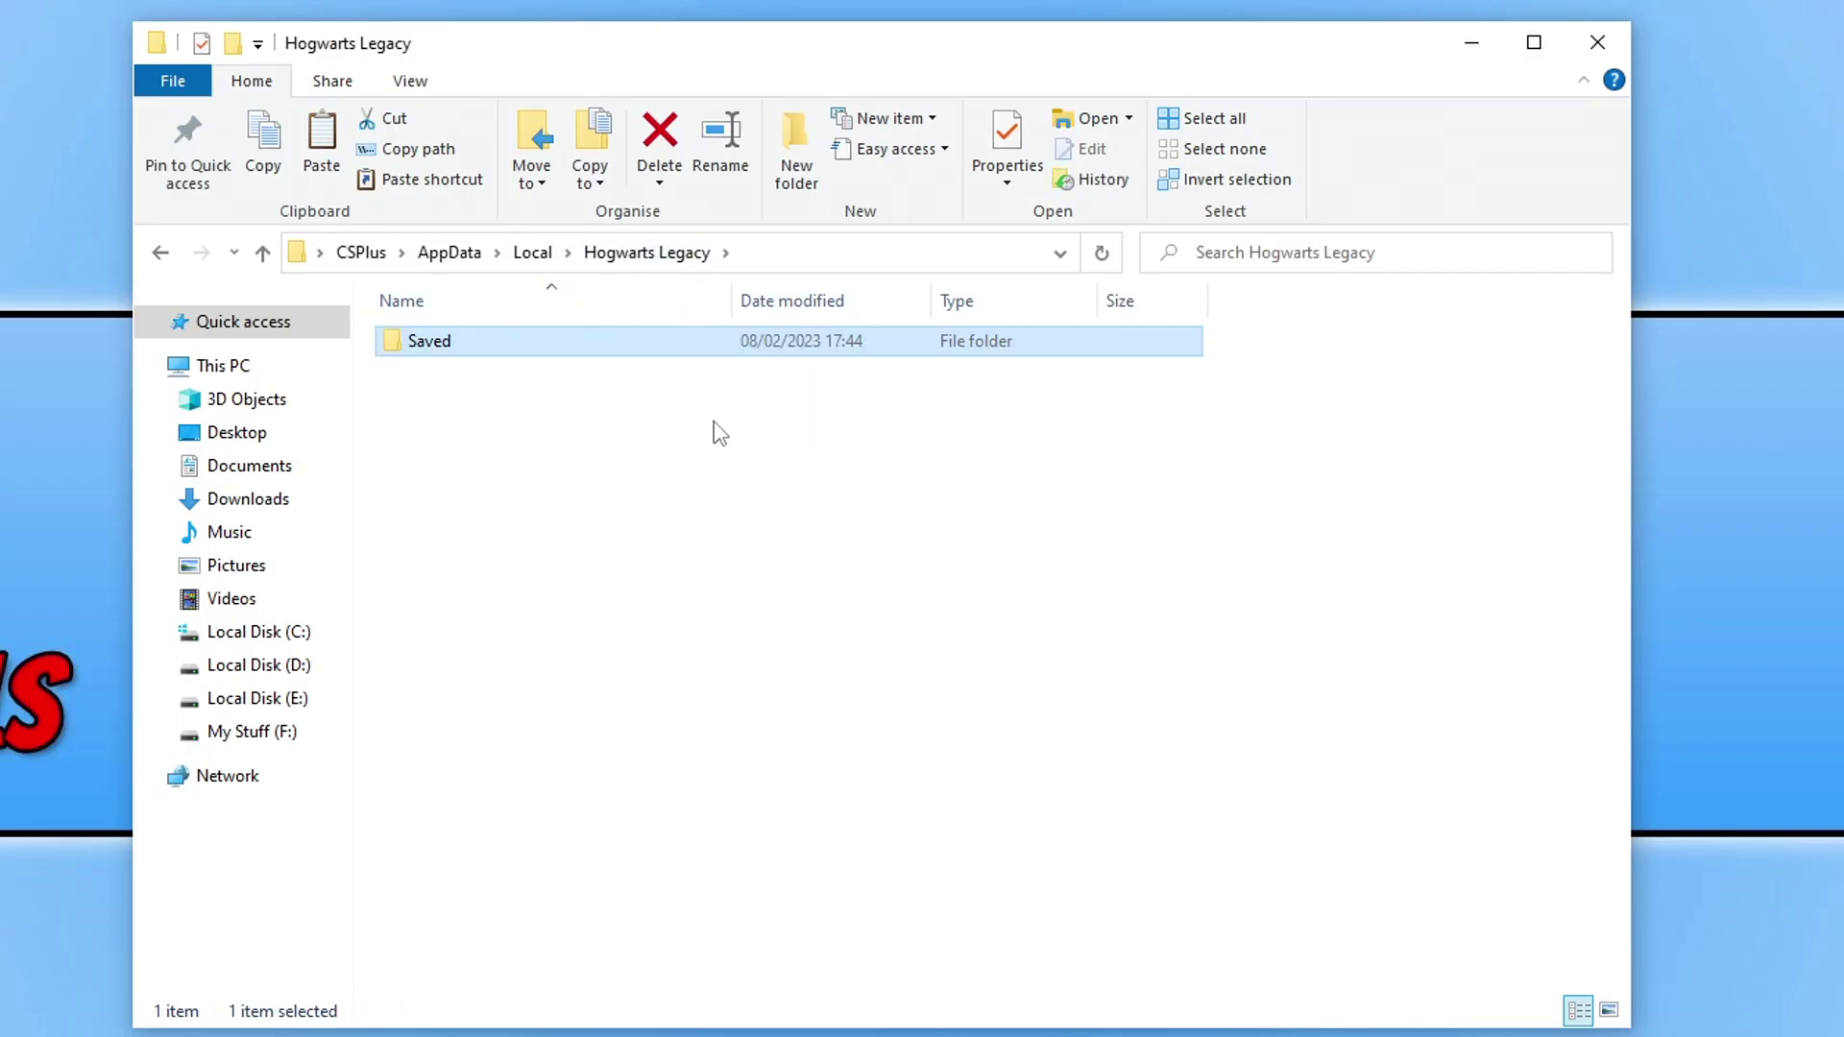
- Open Saved\Config\WindowsNoEditor and bring up the actions for the GameUserSettings file
double_click(546, 361)
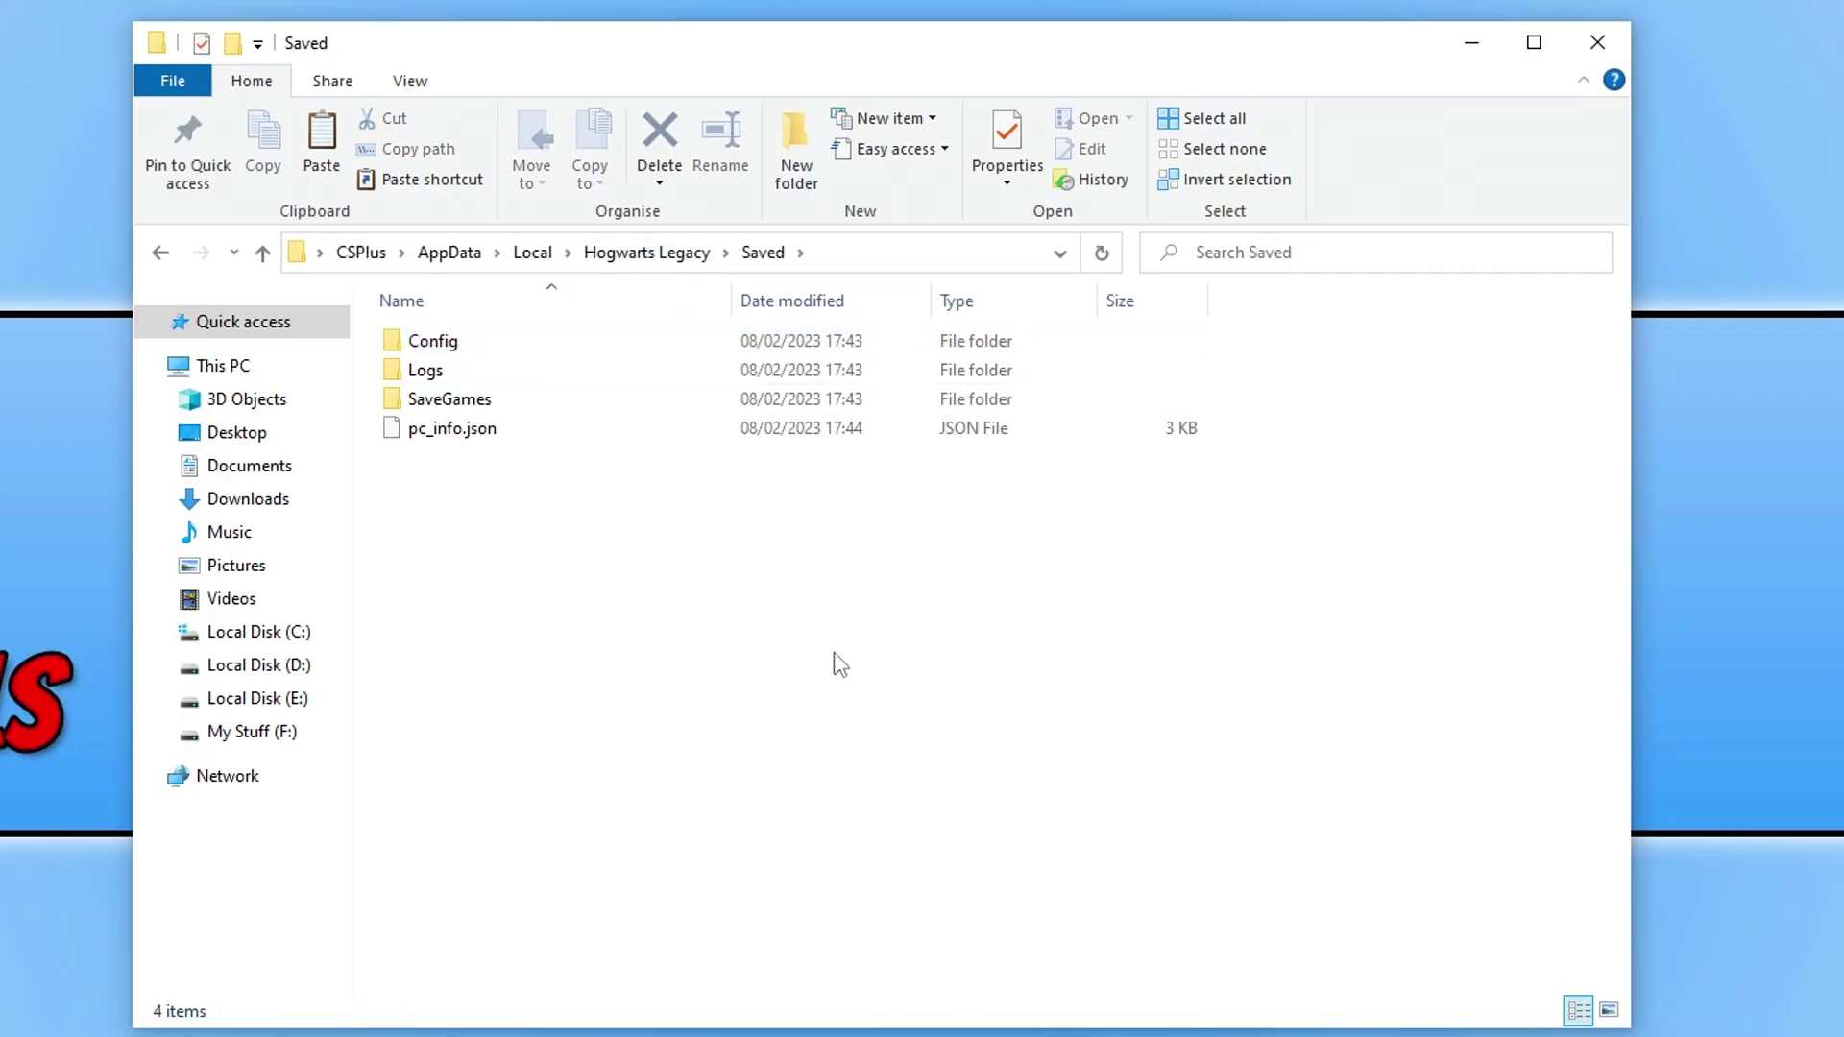
double_click(447, 348)
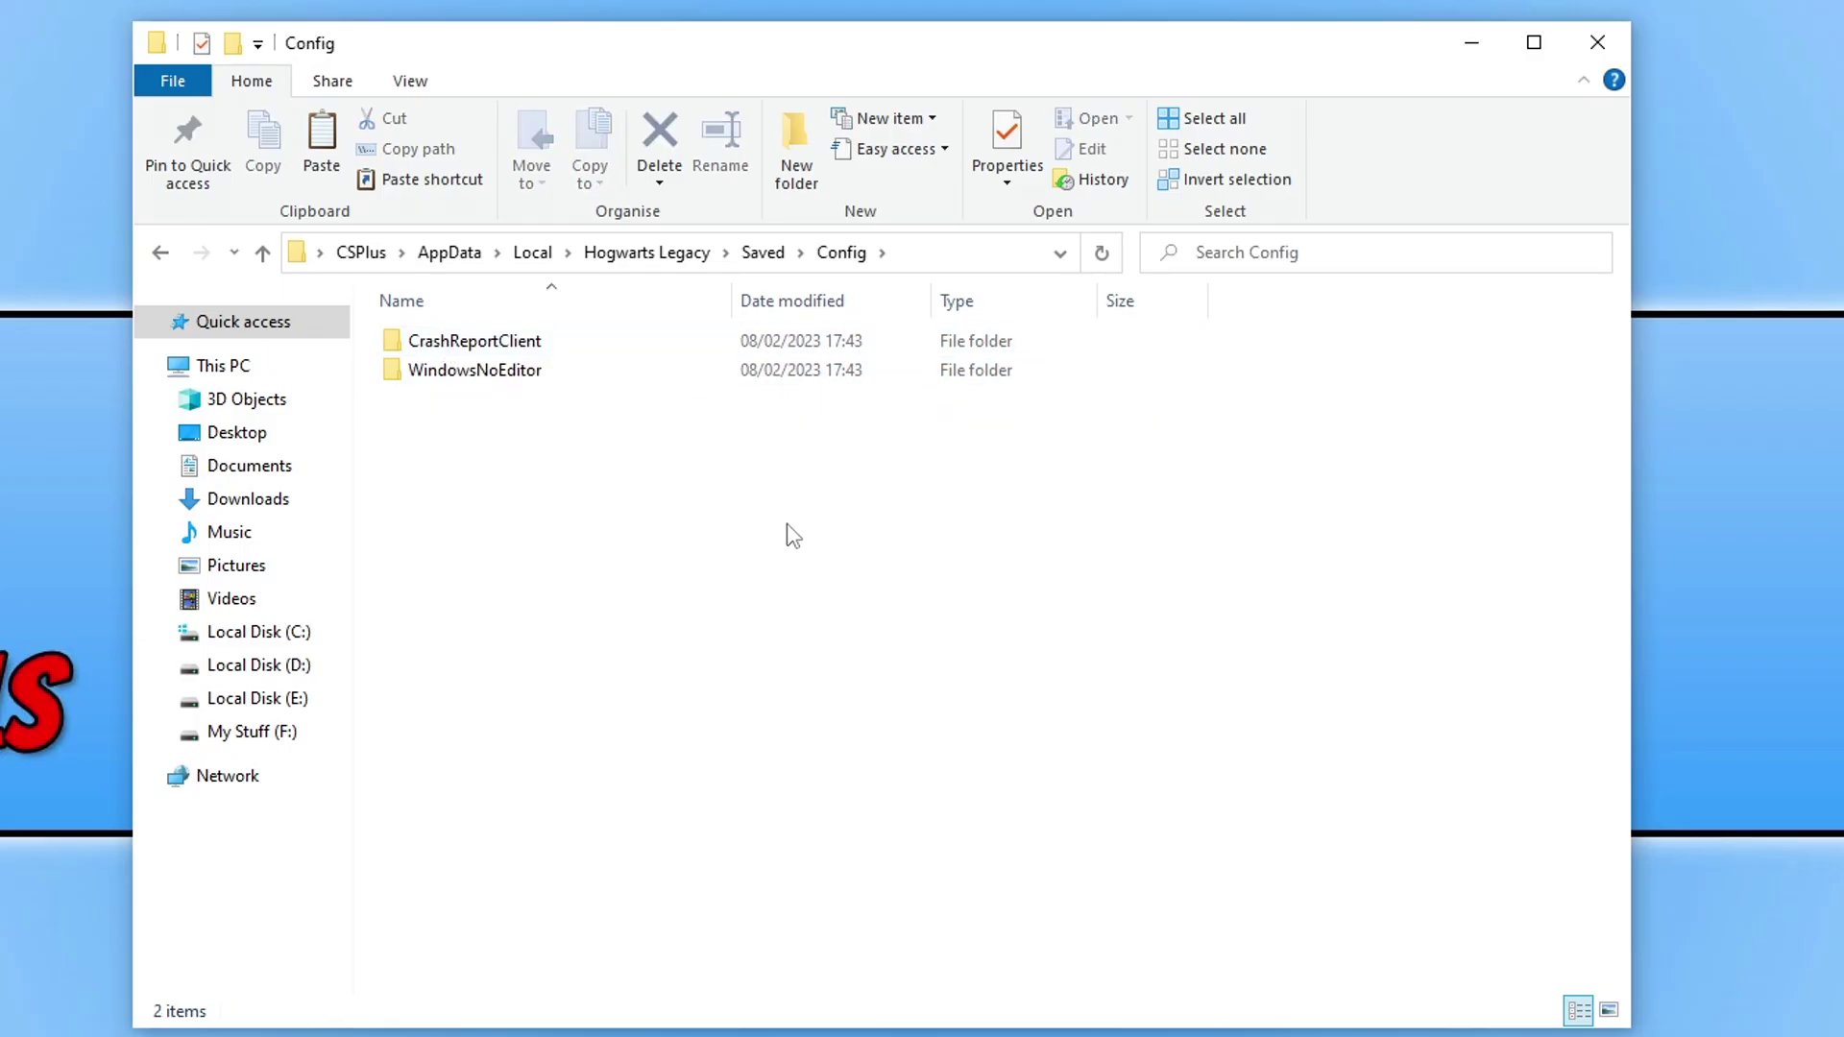
click(516, 384)
double_click(516, 384)
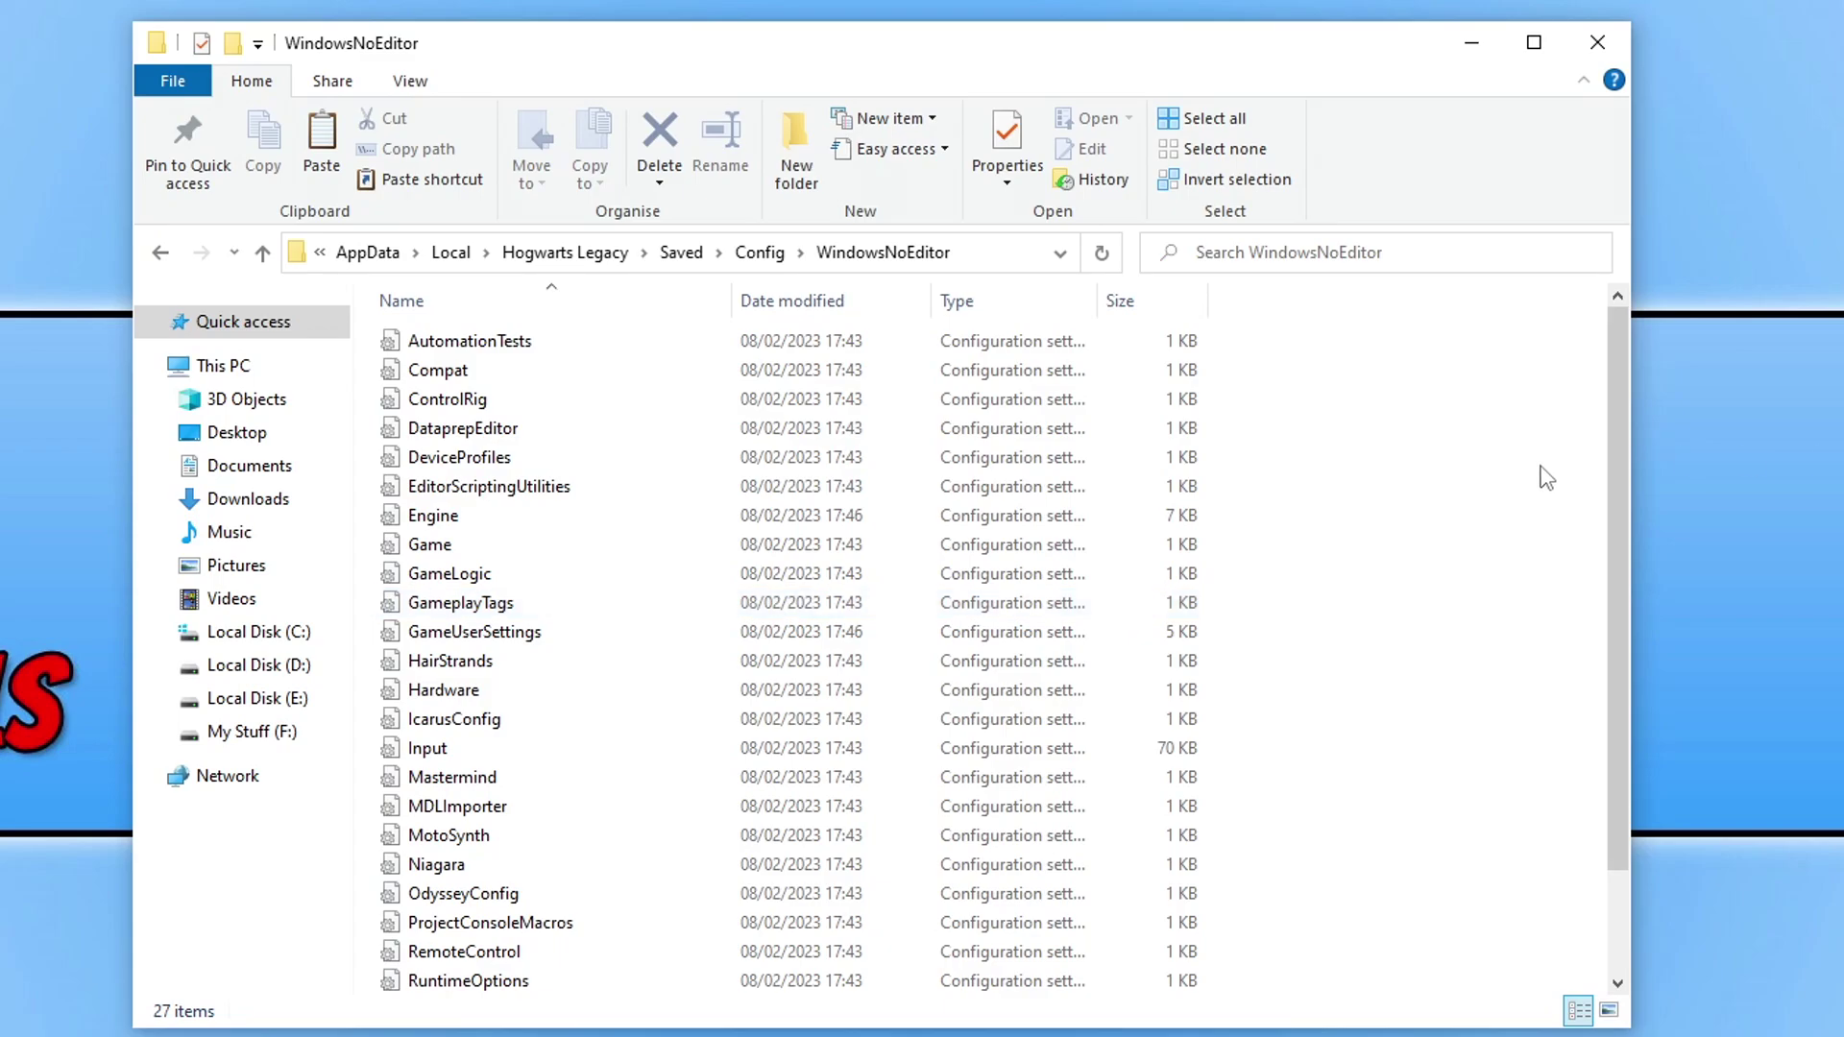
right_click(497, 643)
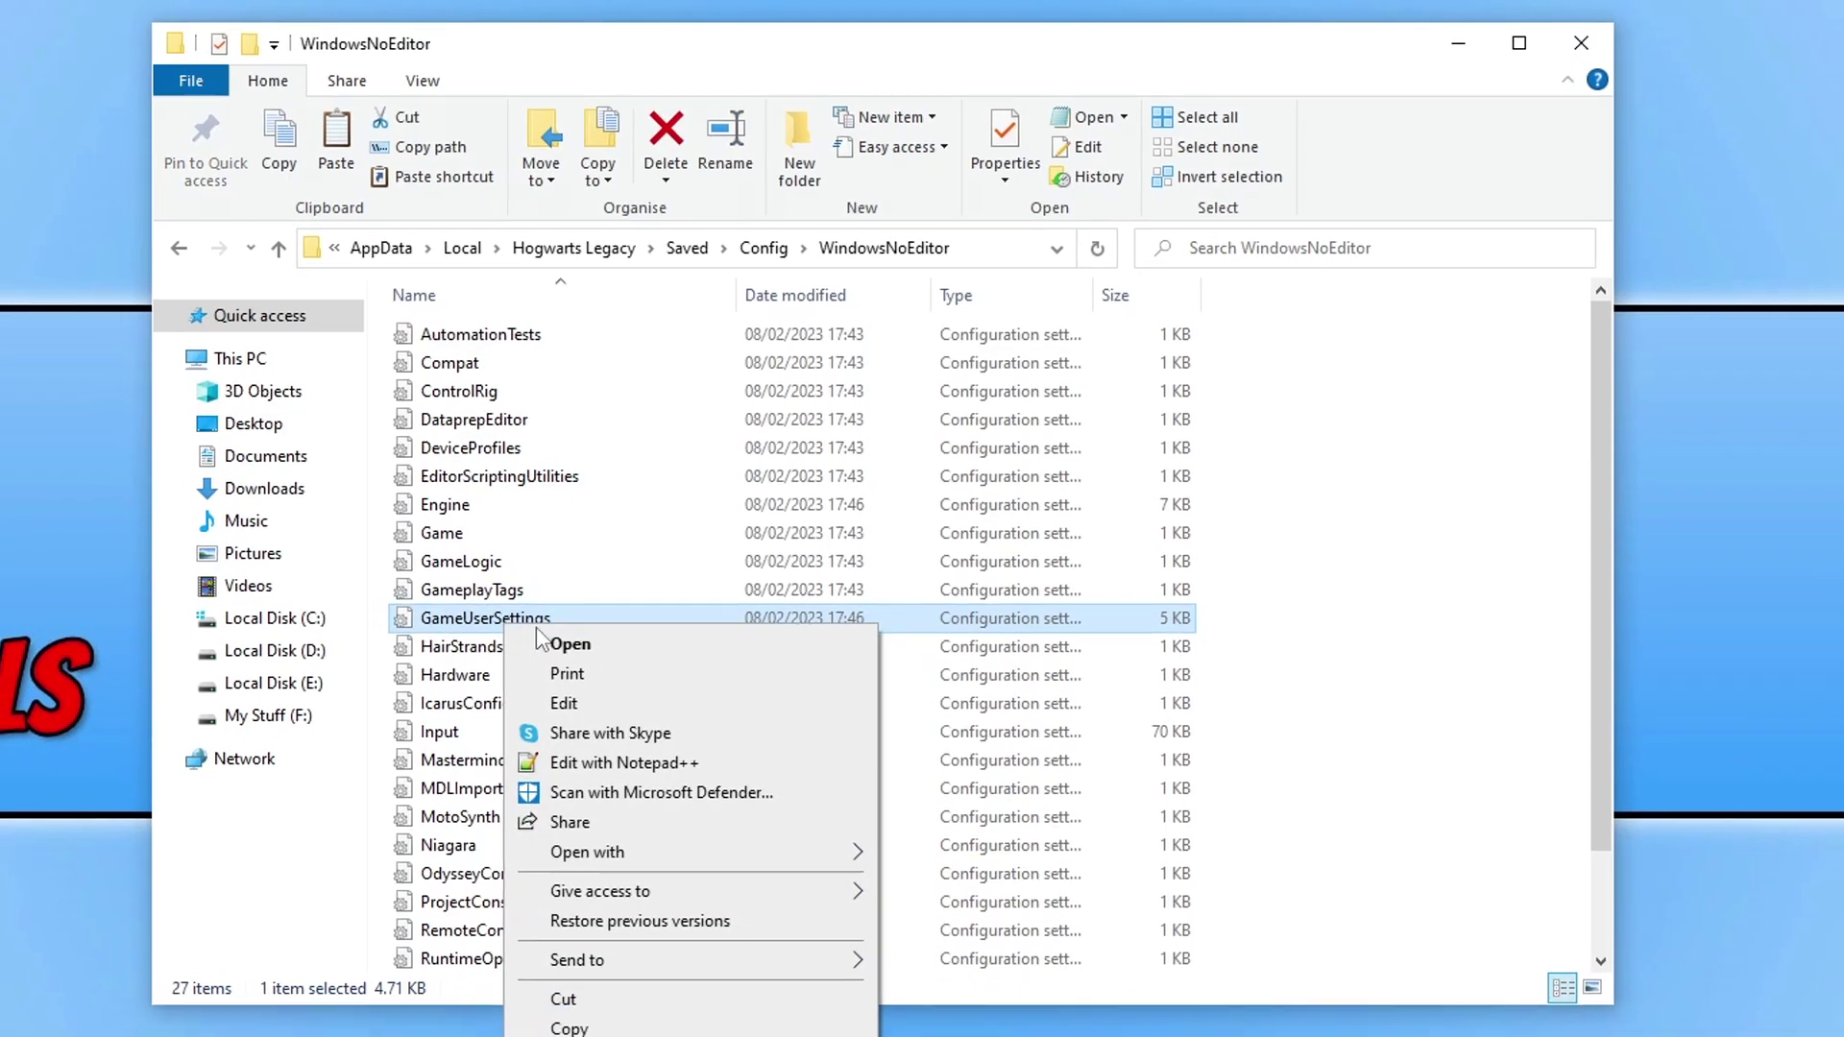
- Open GameUserSettings in Notepad with Edit, scroll through its settings, and close Notepad
click(555, 719)
scroll(1143, 643, down, 14)
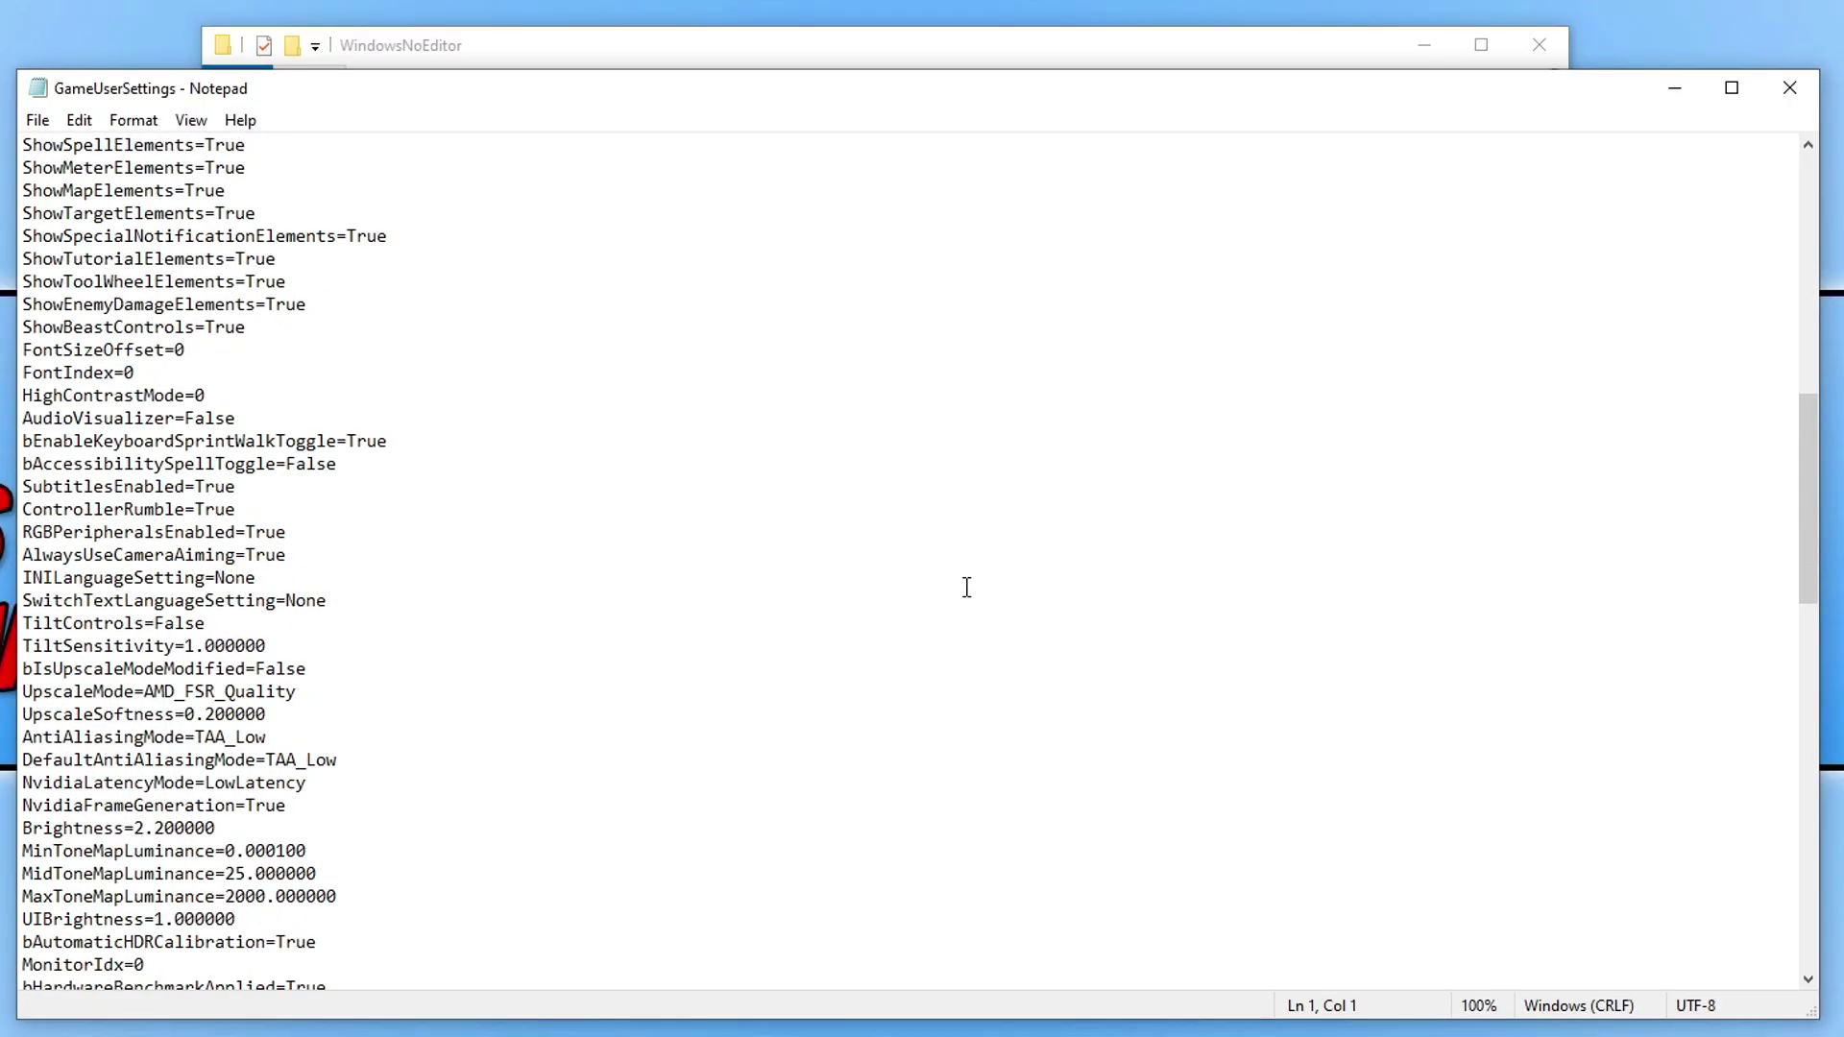
scroll(961, 591, down, 6)
scroll(946, 643, down, 6)
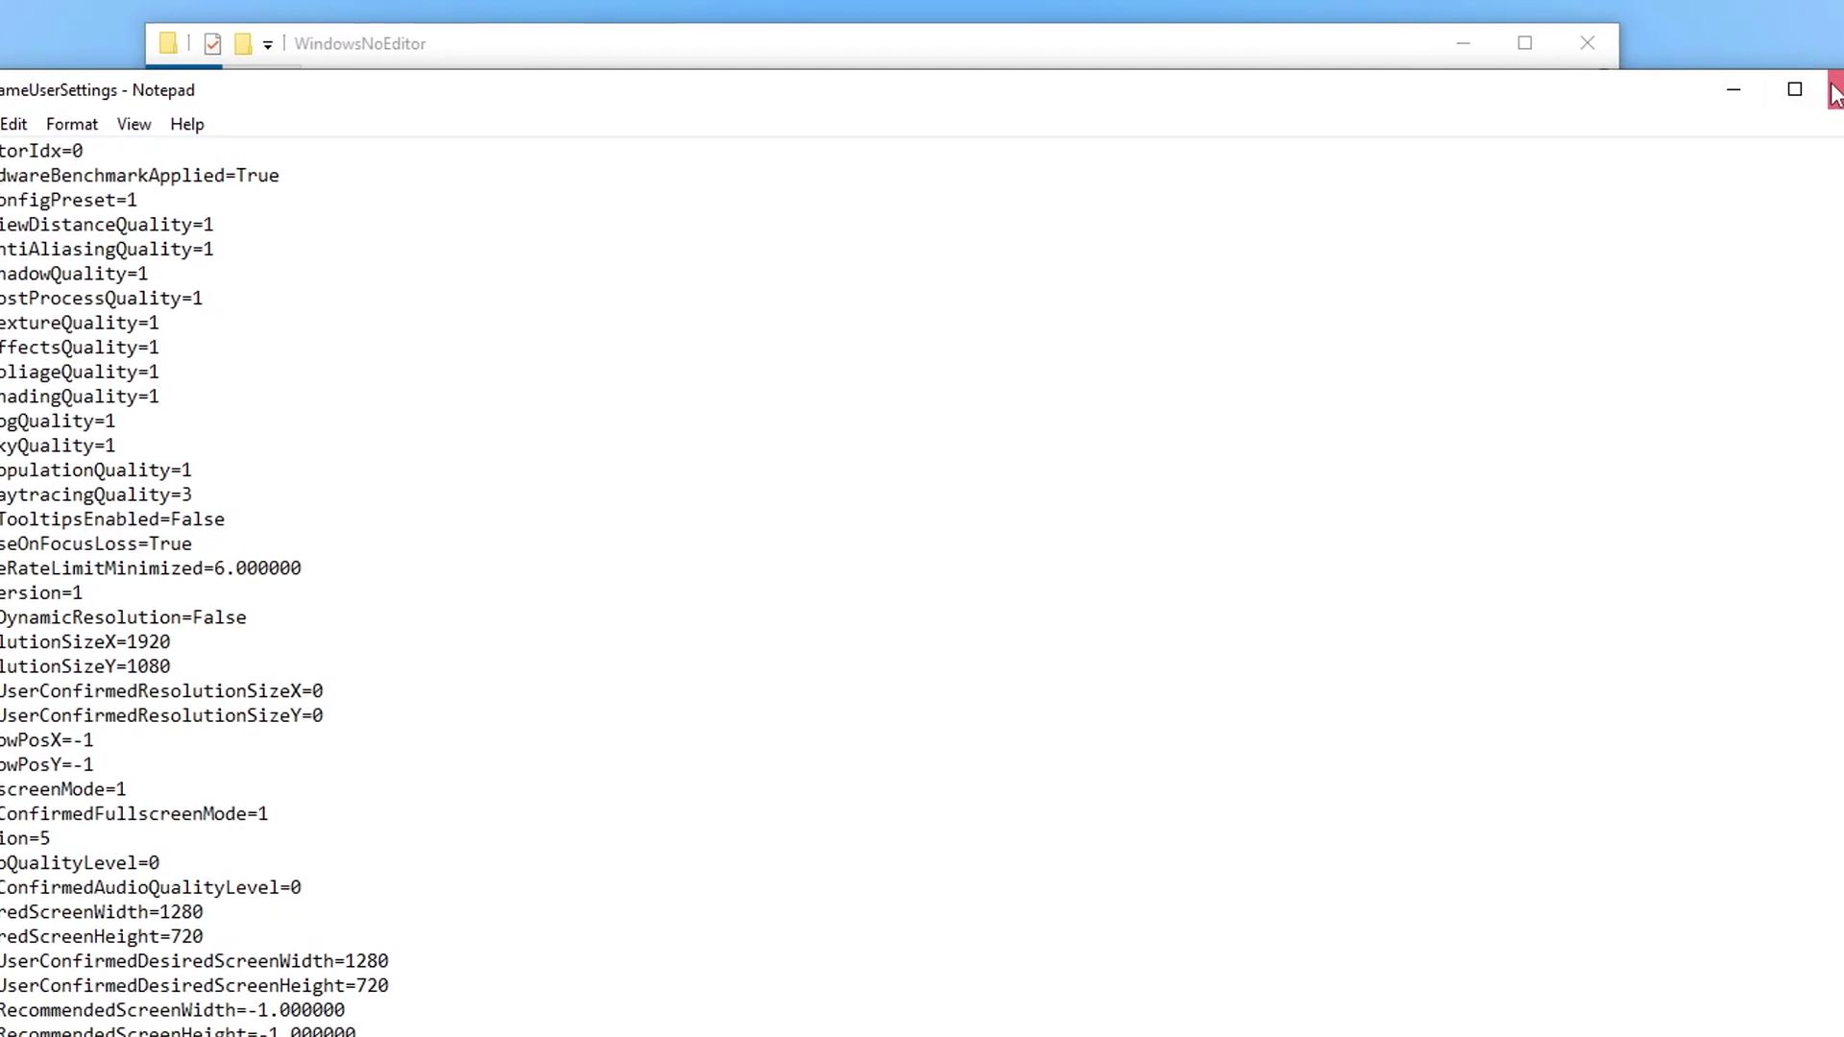
click(1834, 93)
- Back in Saved, append 'bk' to the Config folder name to make it Configbk
click(761, 254)
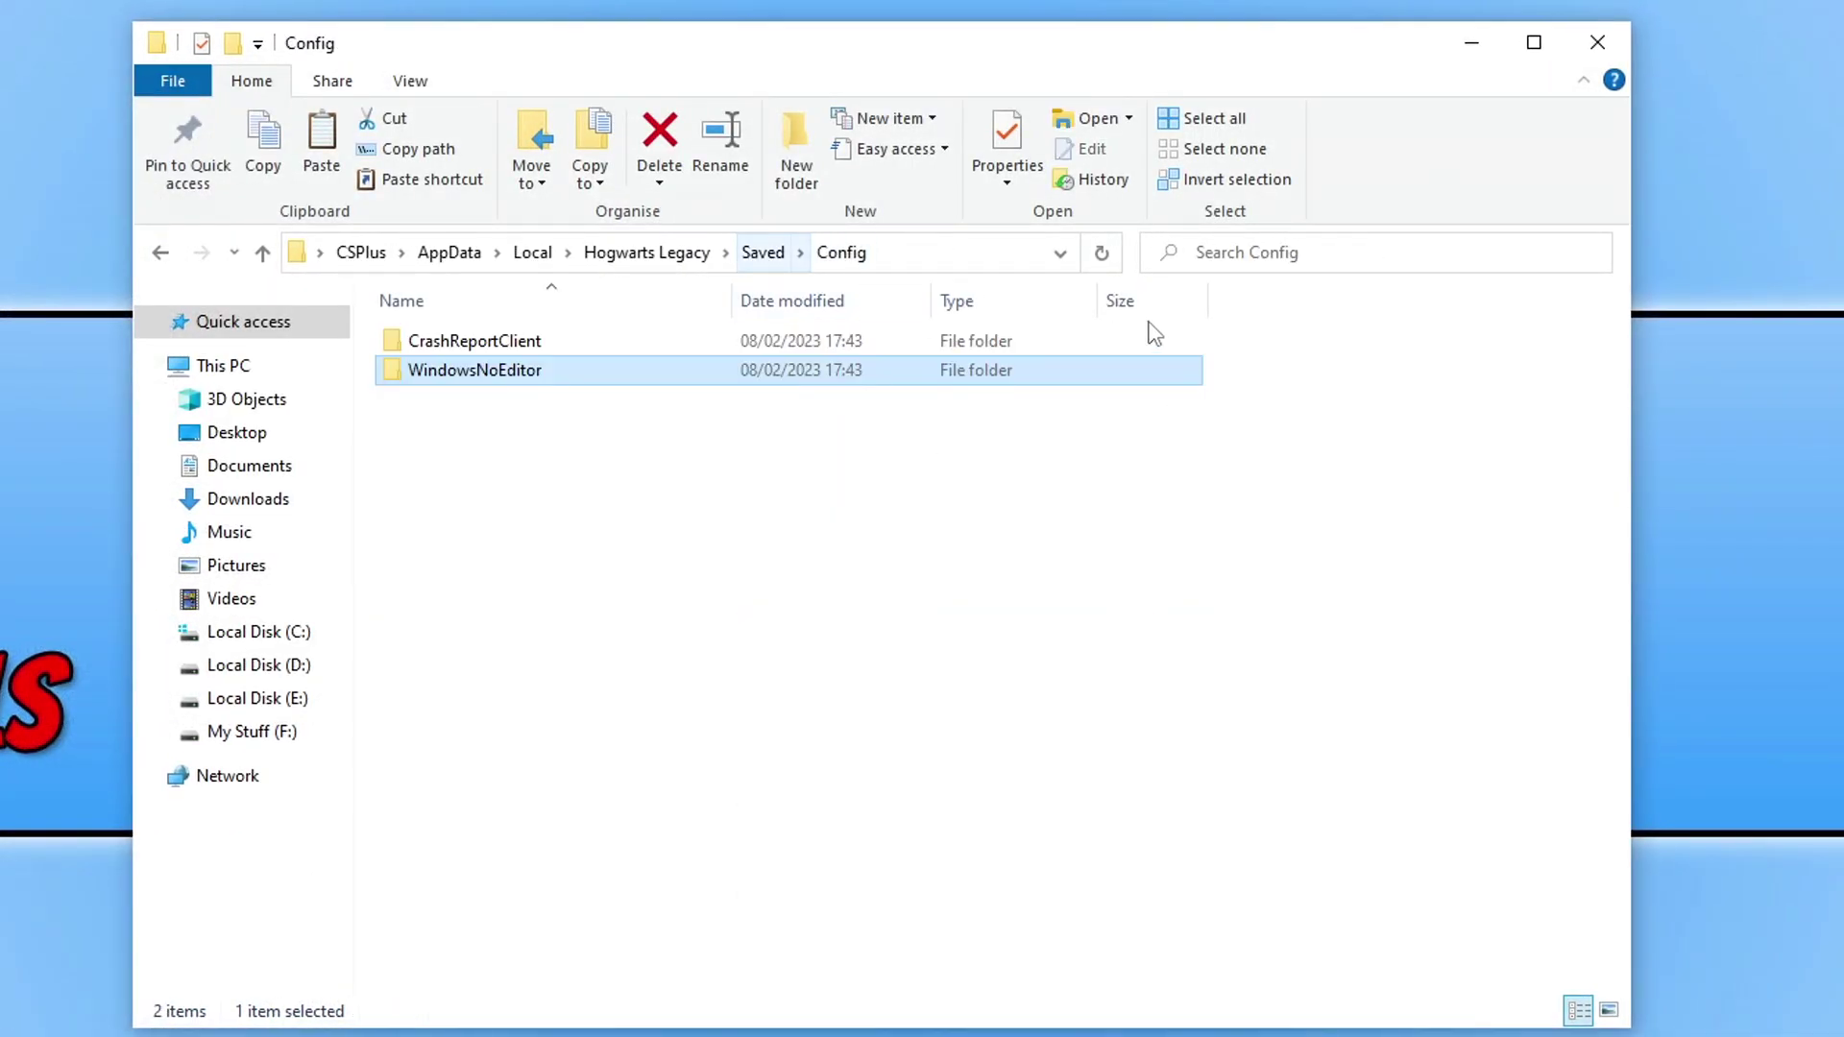
click(763, 252)
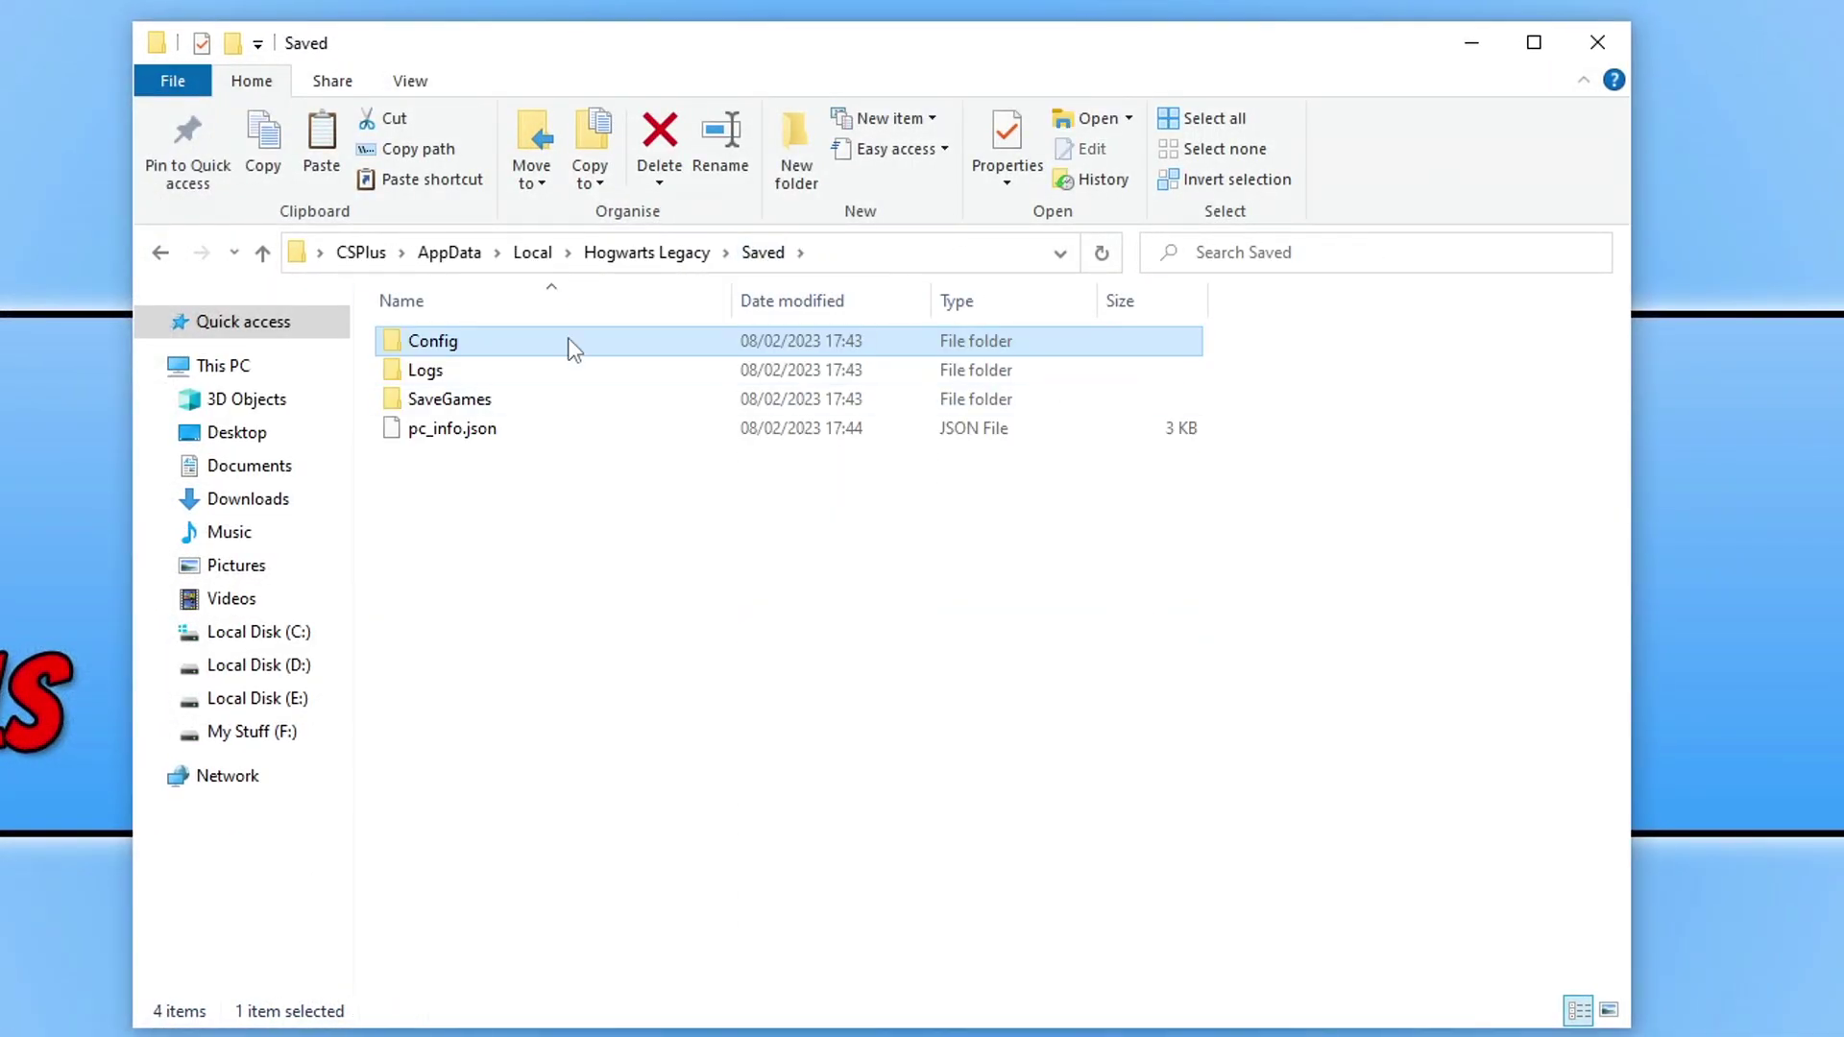
right_click(446, 344)
click(617, 826)
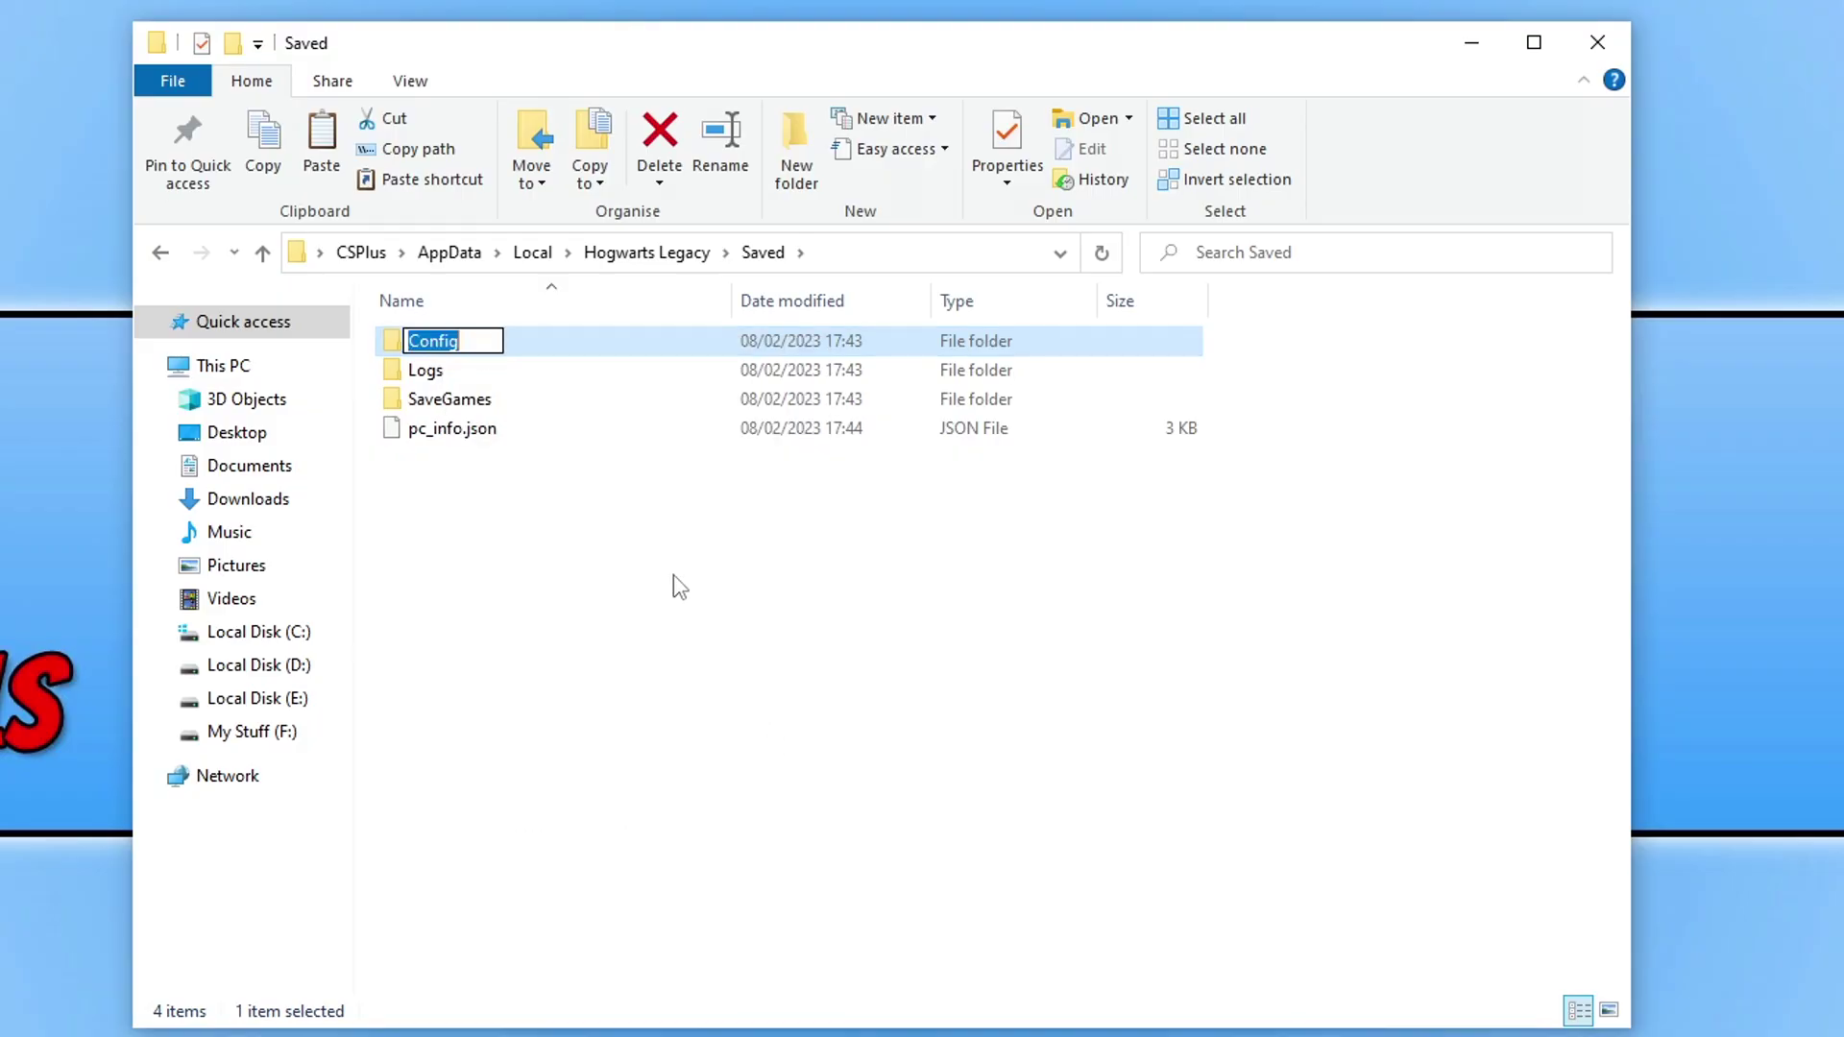
key(End)
text(bk)
click(643, 533)
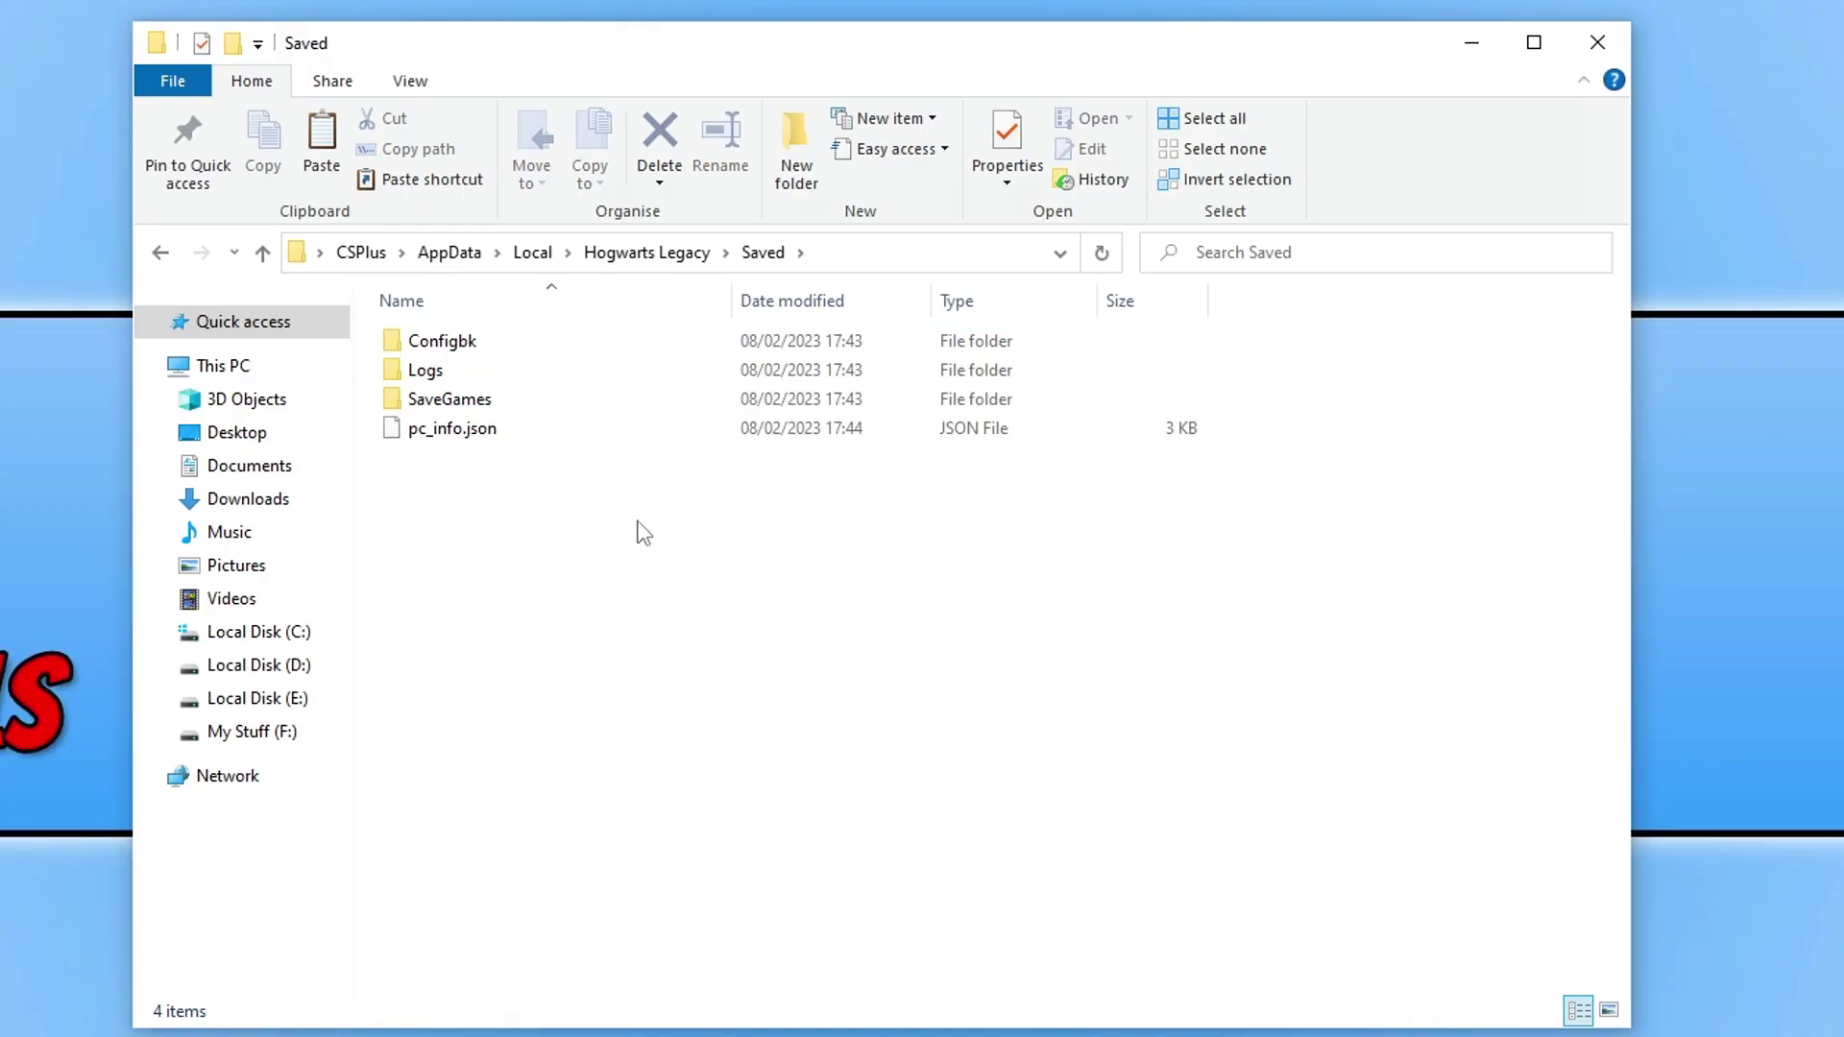